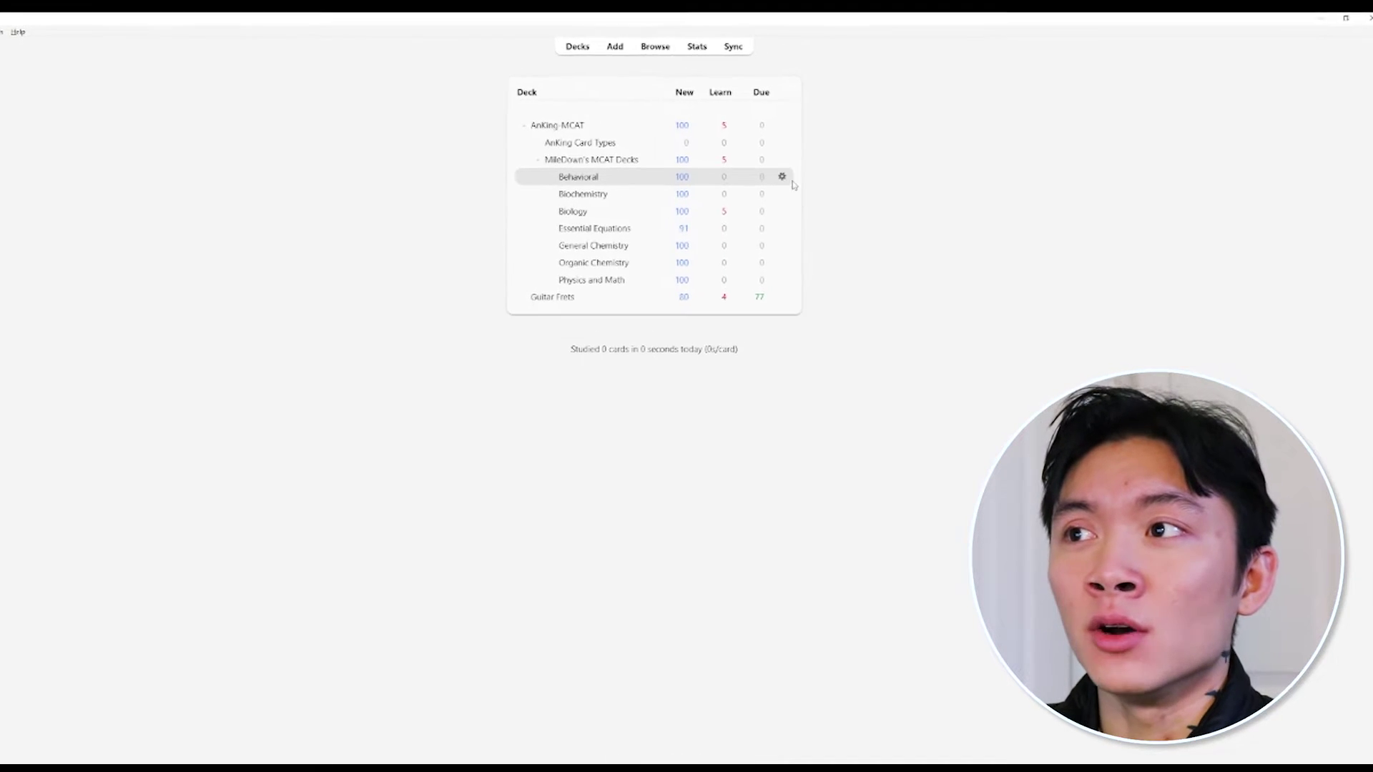
# Open the Behavioral deck's options and check its daily limits: 100 new cards and 9999 reviews per day.
pyautogui.click(697, 203)
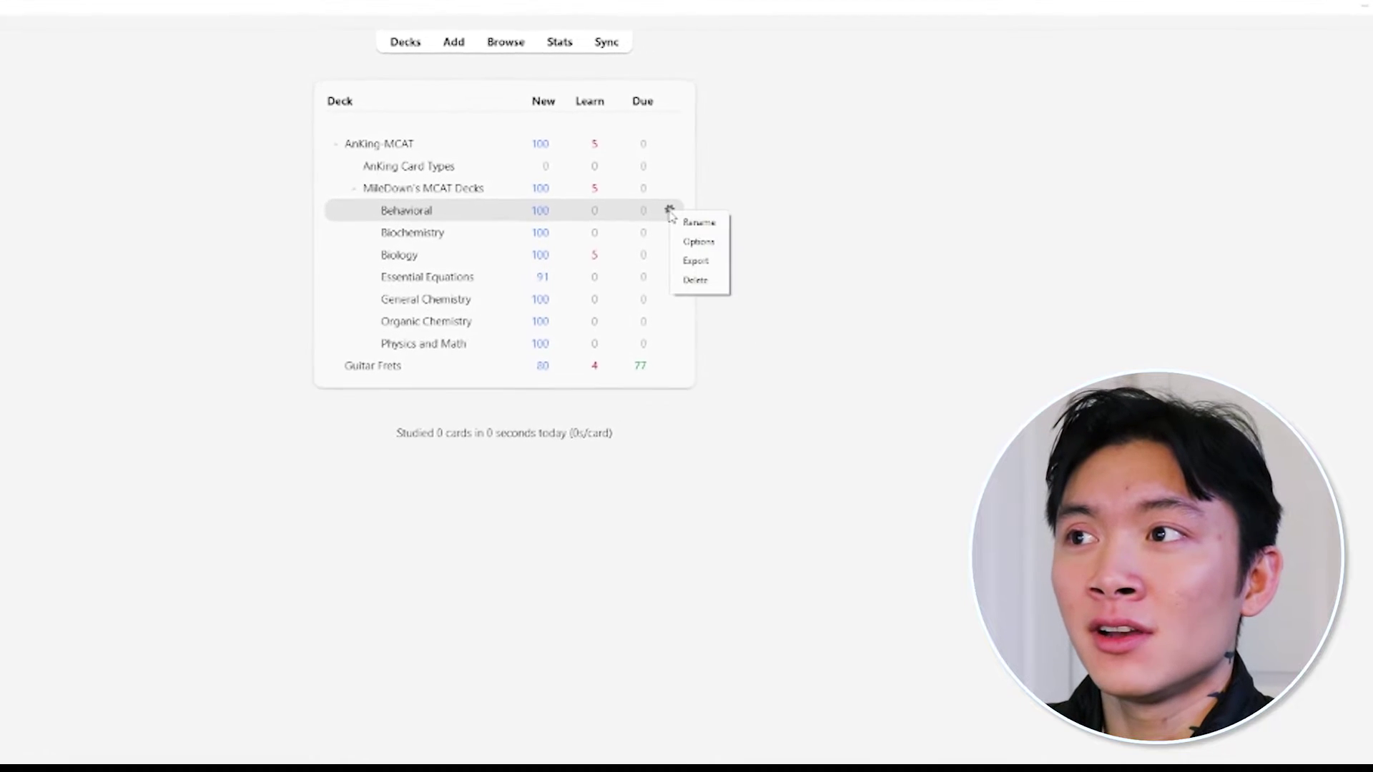
pyautogui.click(726, 234)
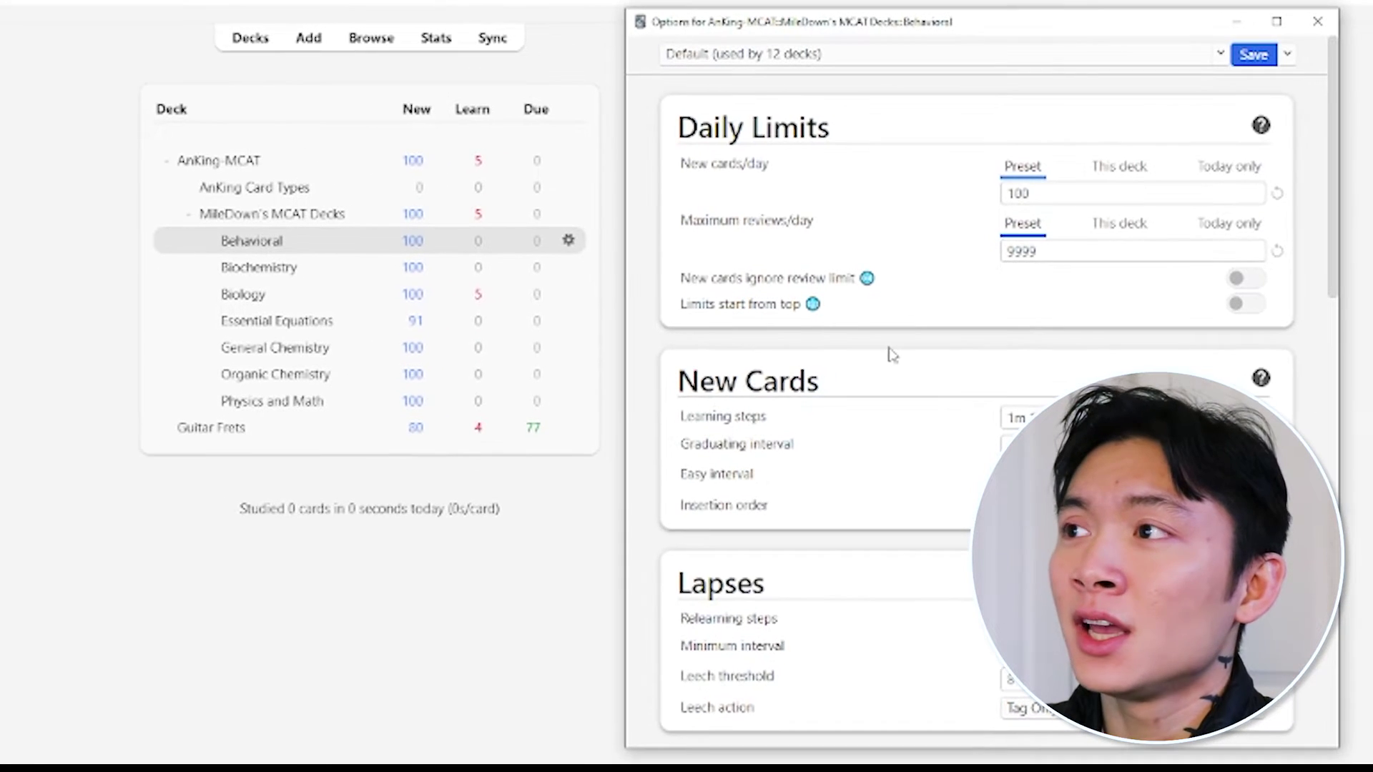
pyautogui.moveTo(1097, 198); pyautogui.dragTo(958, 198)
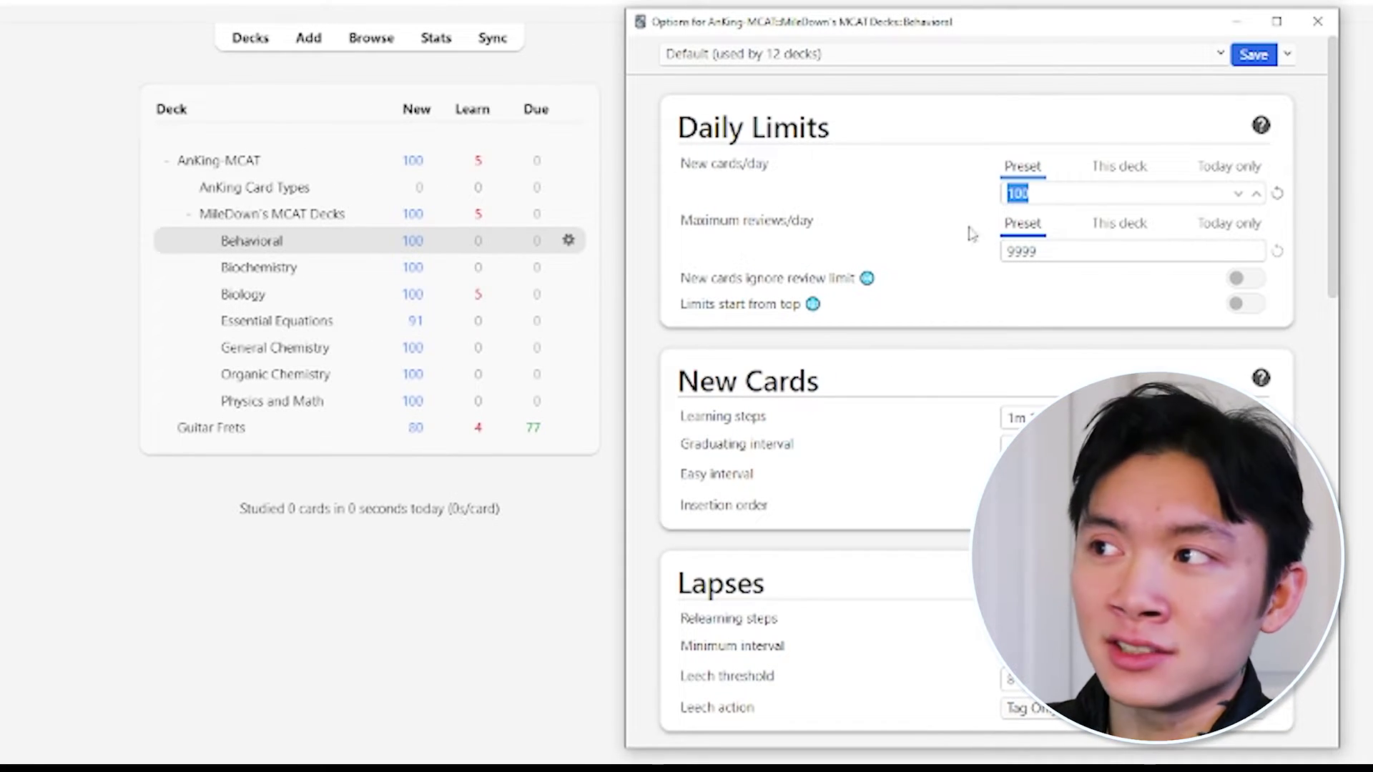
pyautogui.click(1046, 249)
pyautogui.moveTo(1063, 193); pyautogui.dragTo(987, 204)
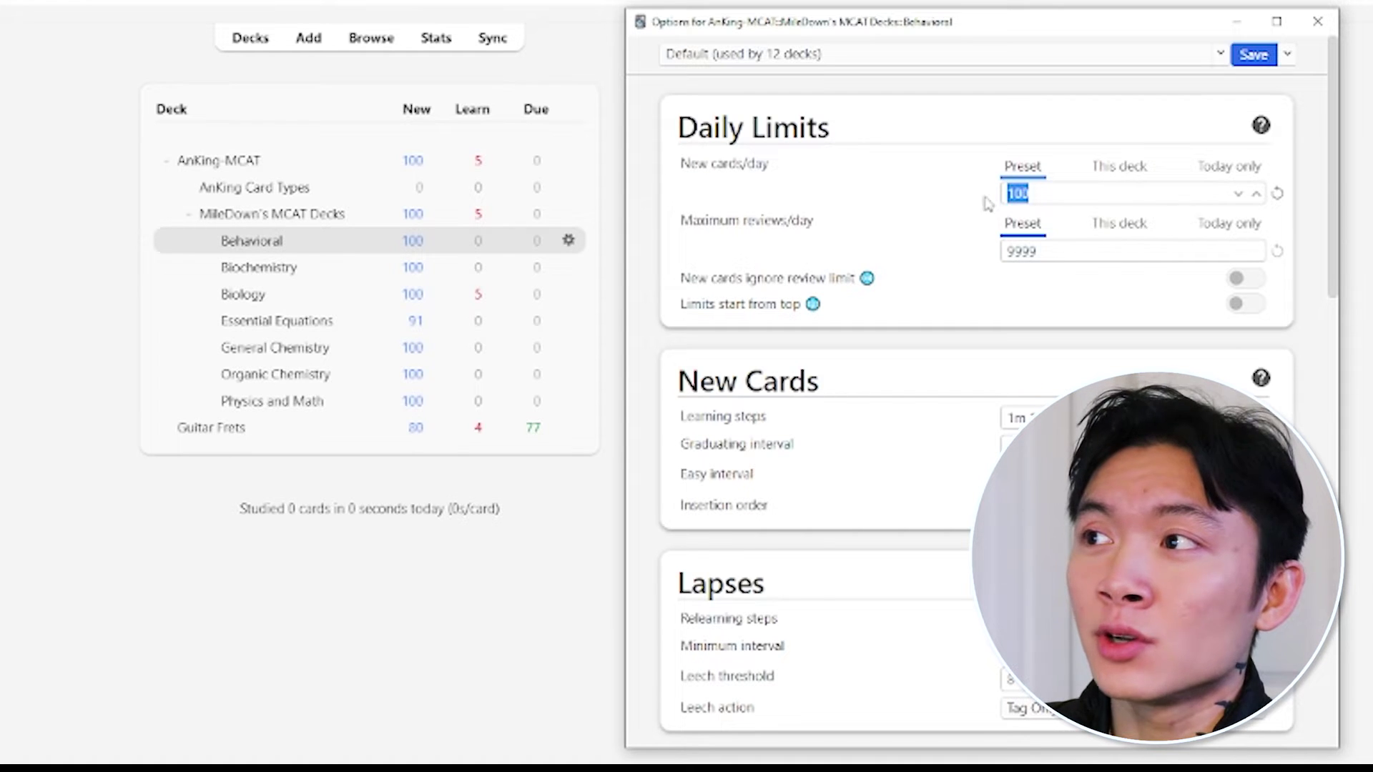
pyautogui.moveTo(1069, 253); pyautogui.dragTo(925, 245)
pyautogui.click(1075, 253)
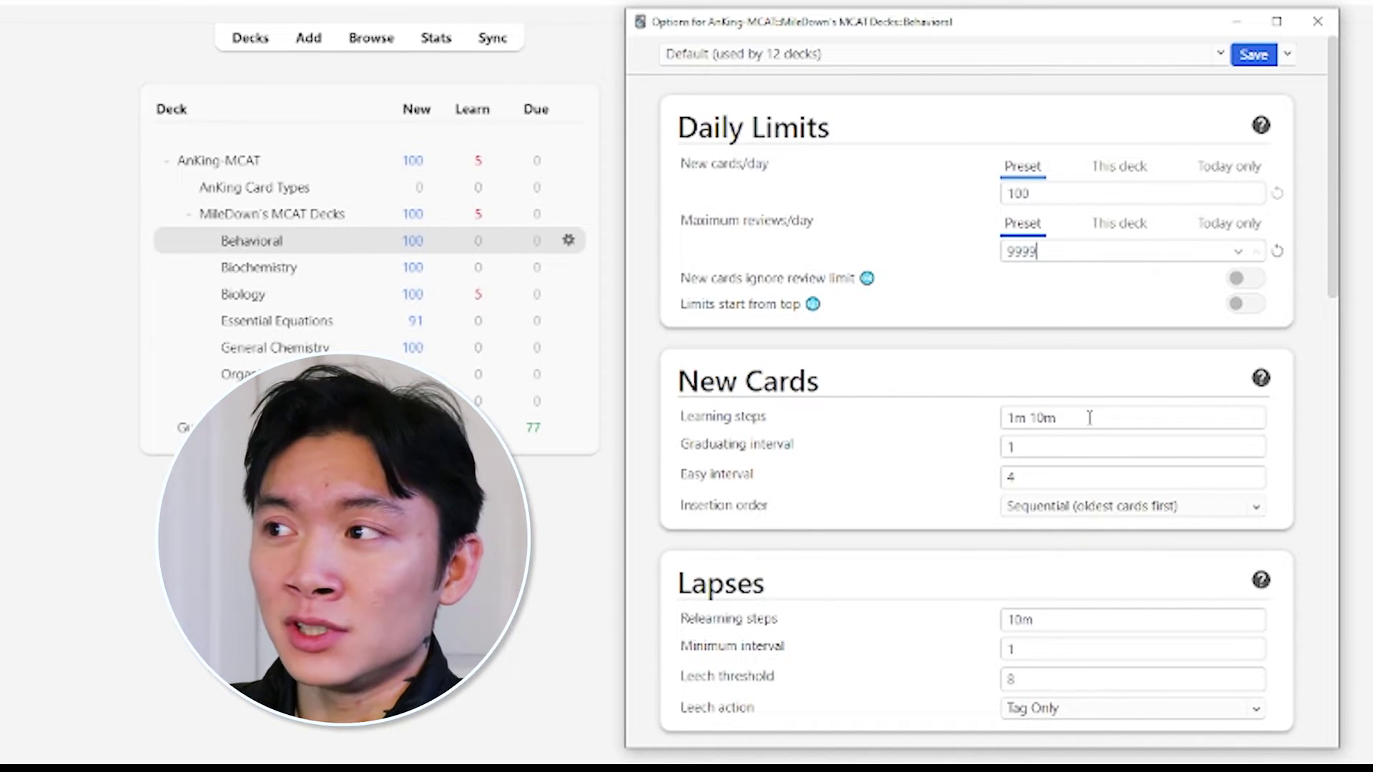
# Check the new-card settings: learning steps 1m 10m, graduating interval 1, easy interval 4, sequential insertion order.
pyautogui.moveTo(1089, 418); pyautogui.dragTo(958, 419)
pyautogui.click(1058, 447)
pyautogui.click(1033, 474)
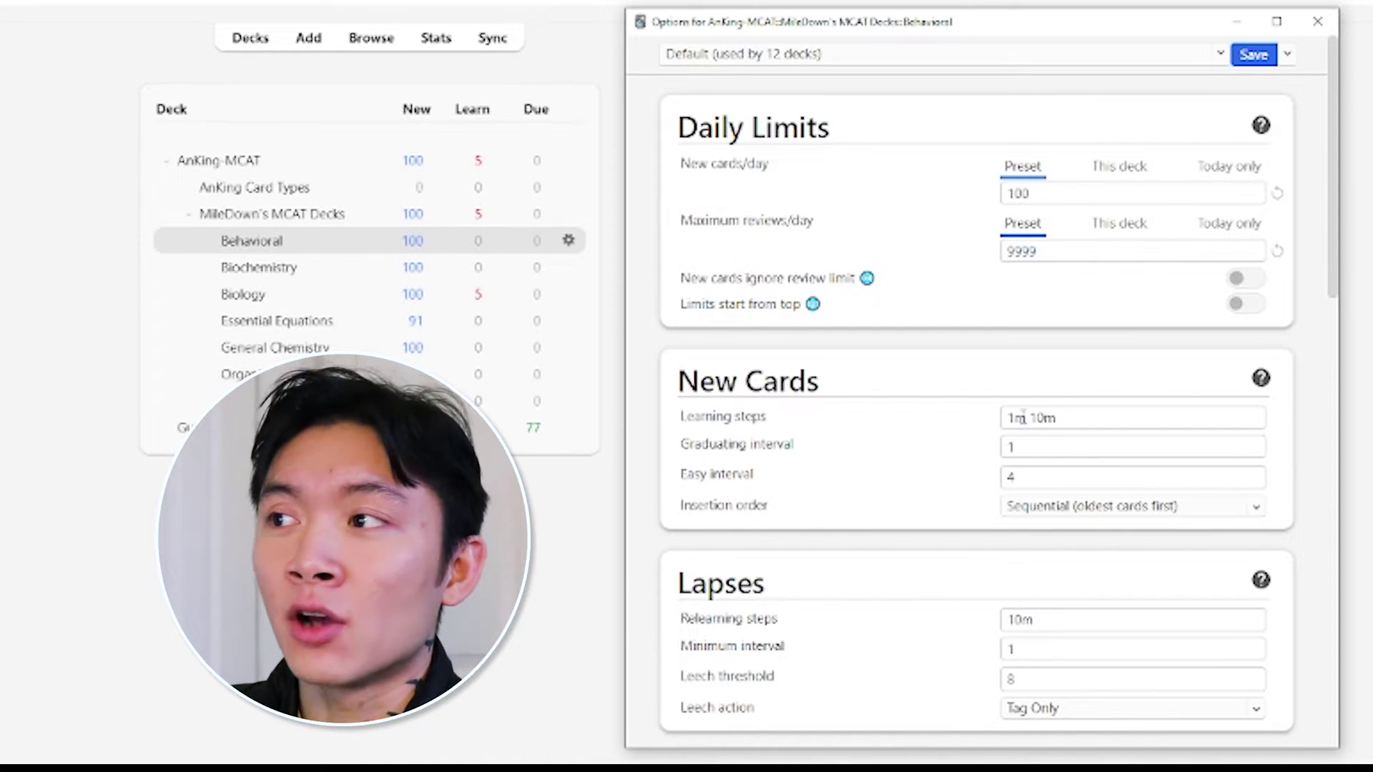
pyautogui.moveTo(1029, 418); pyautogui.dragTo(959, 423)
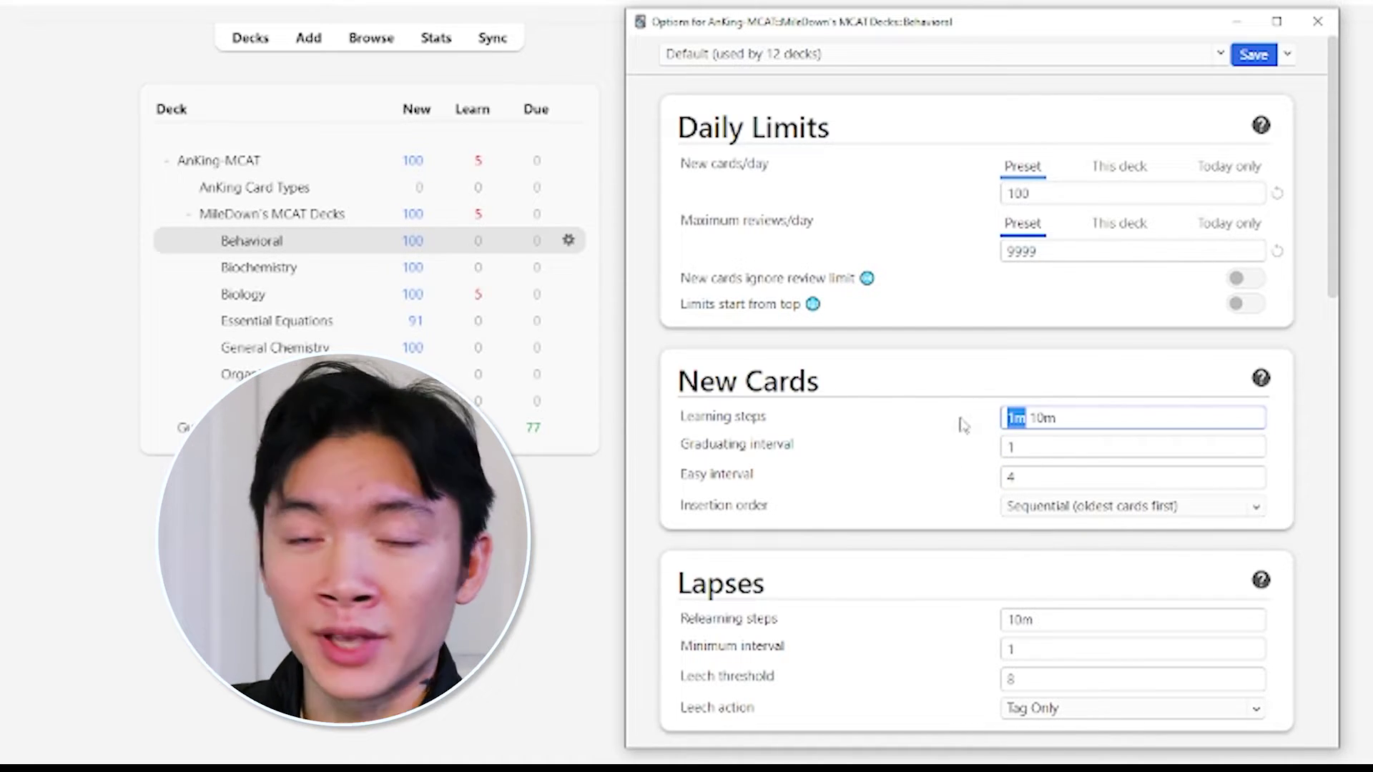
pyautogui.doubleClick(1044, 418)
pyautogui.click(1071, 418)
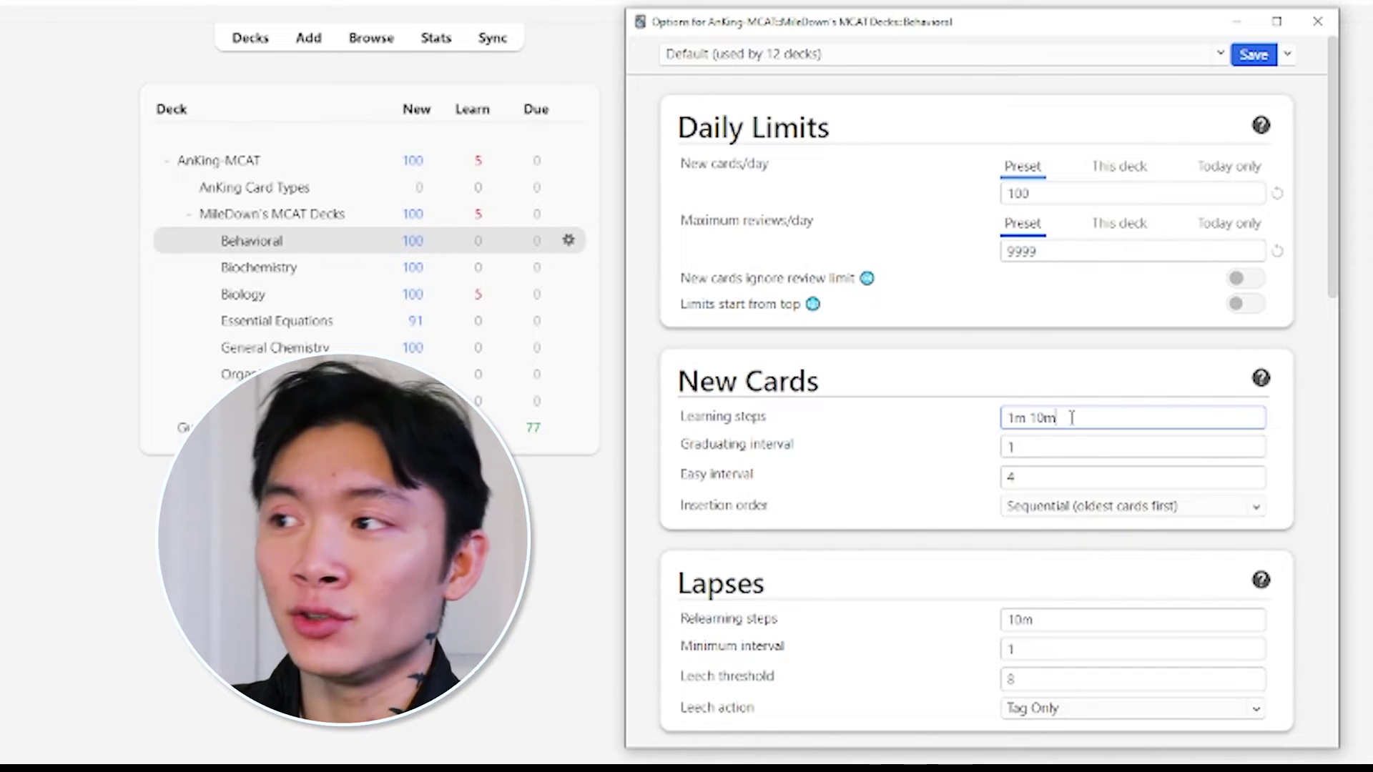
pyautogui.moveTo(1065, 445); pyautogui.dragTo(942, 453)
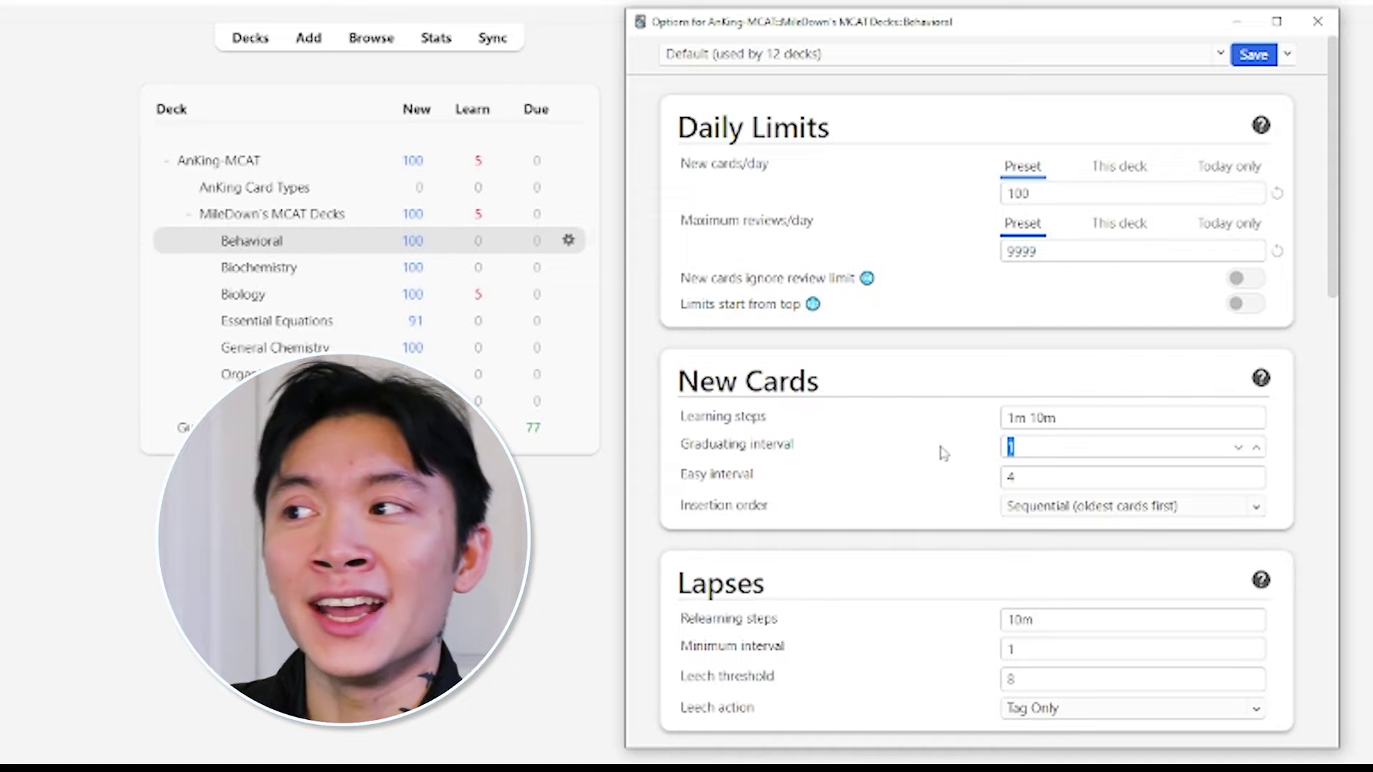
pyautogui.click(1055, 448)
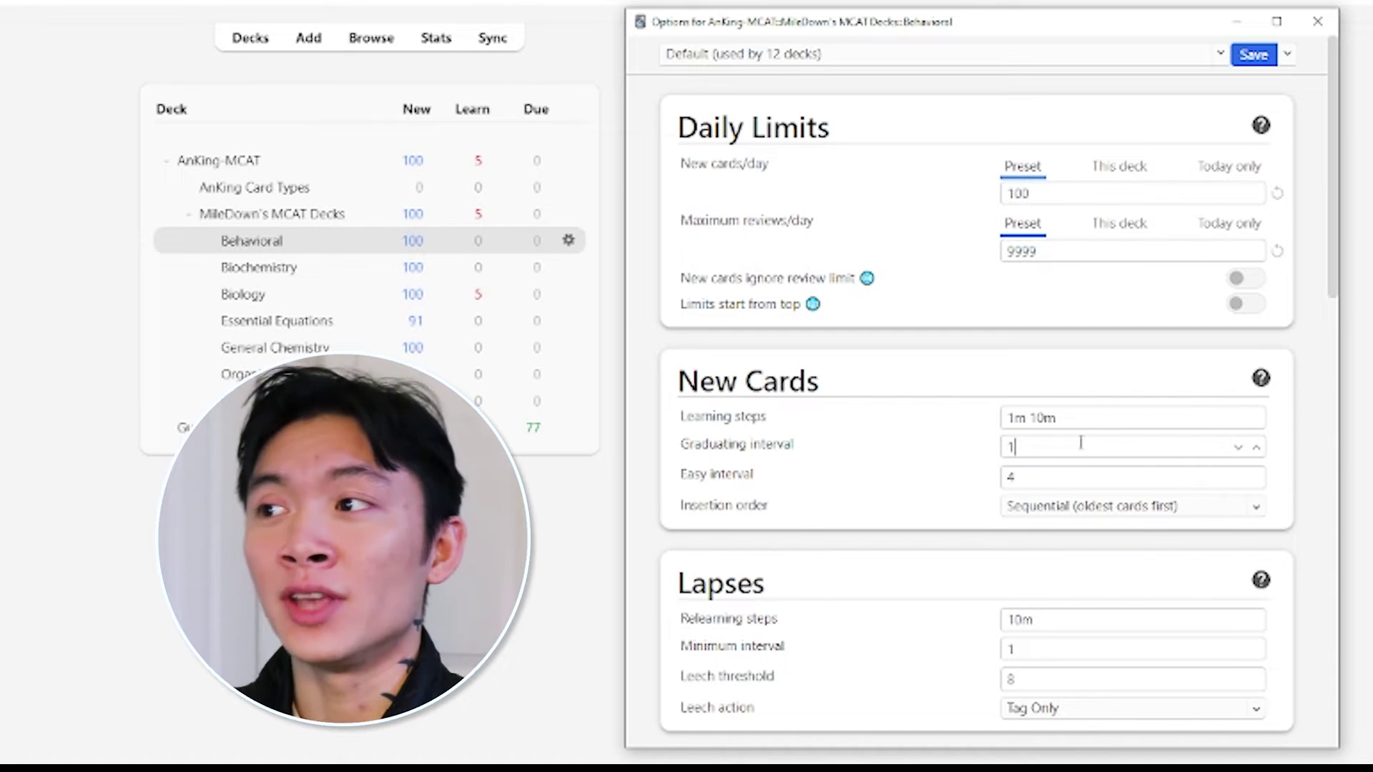
pyautogui.click(1058, 476)
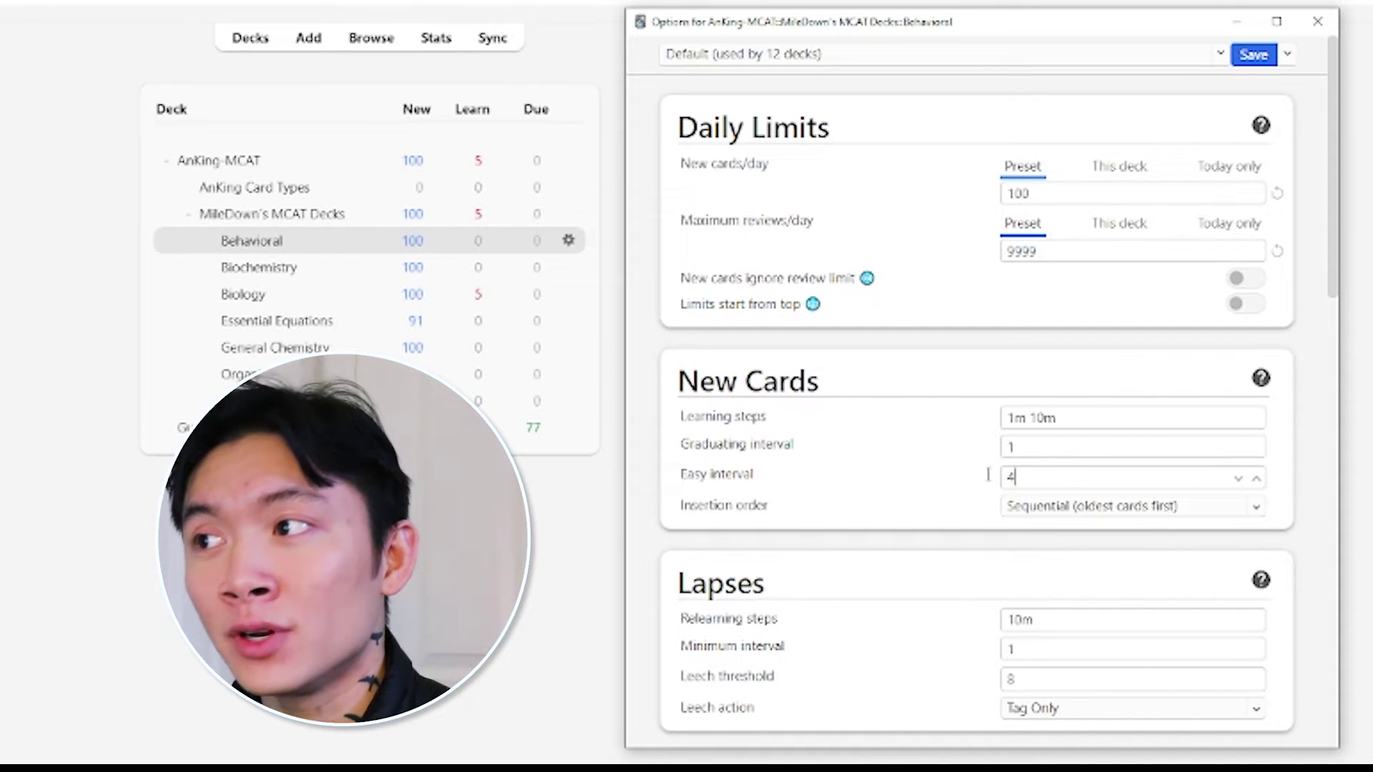
pyautogui.click(966, 475)
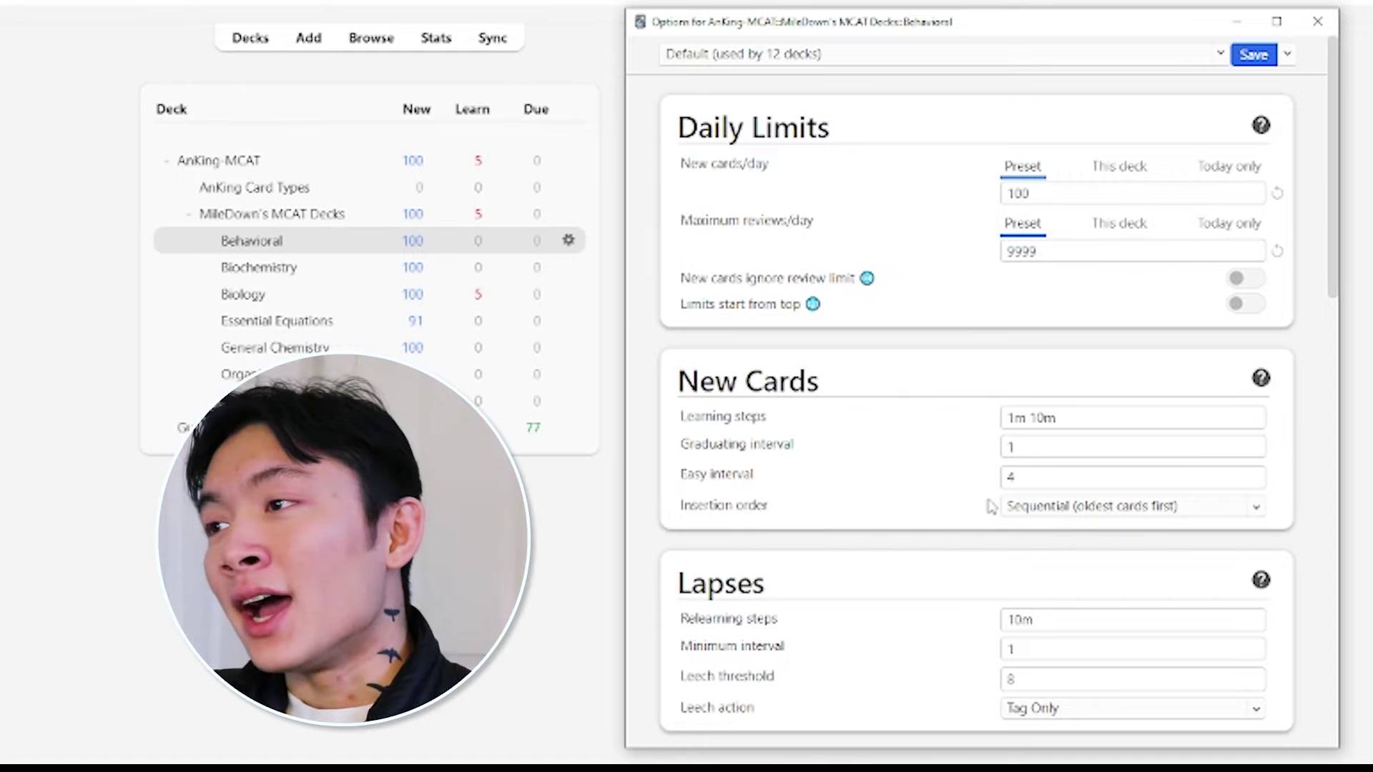
pyautogui.click(1073, 509)
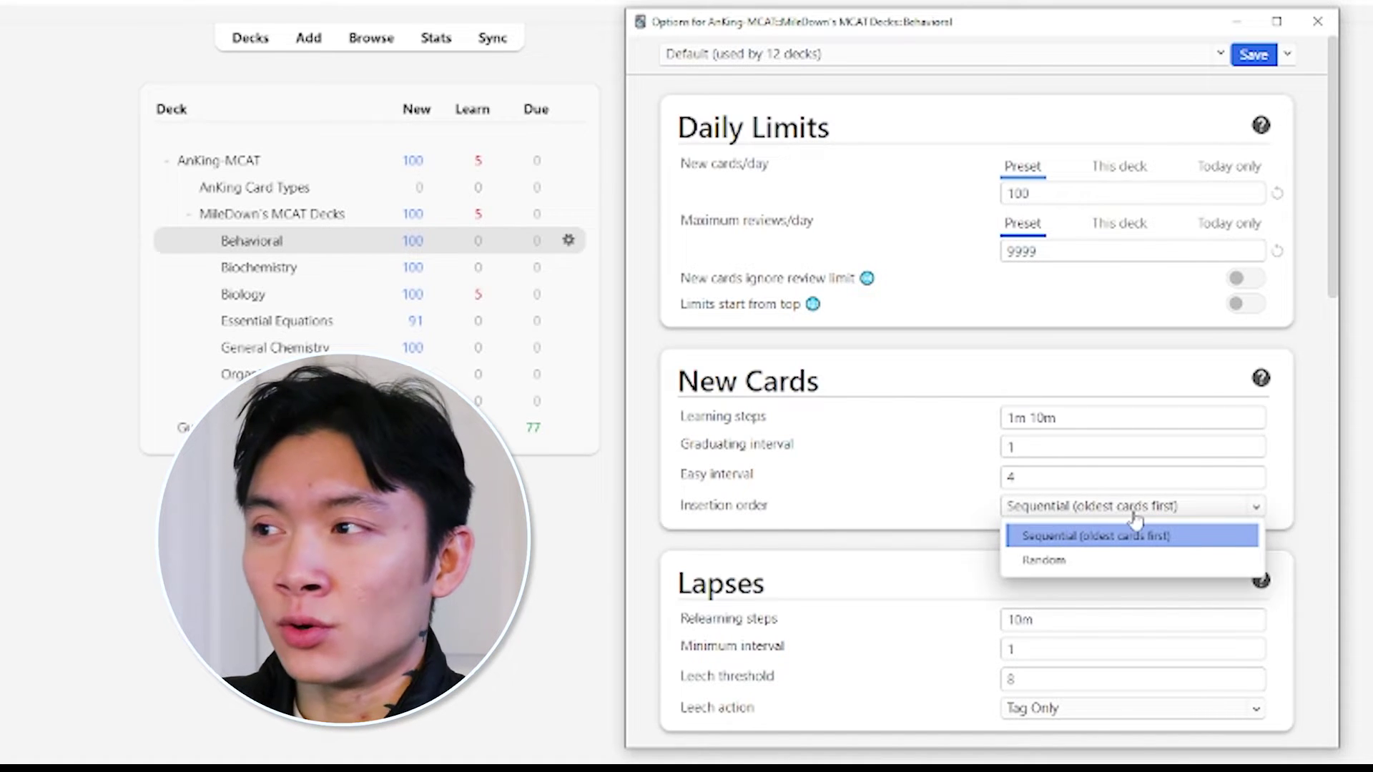
pyautogui.click(983, 524)
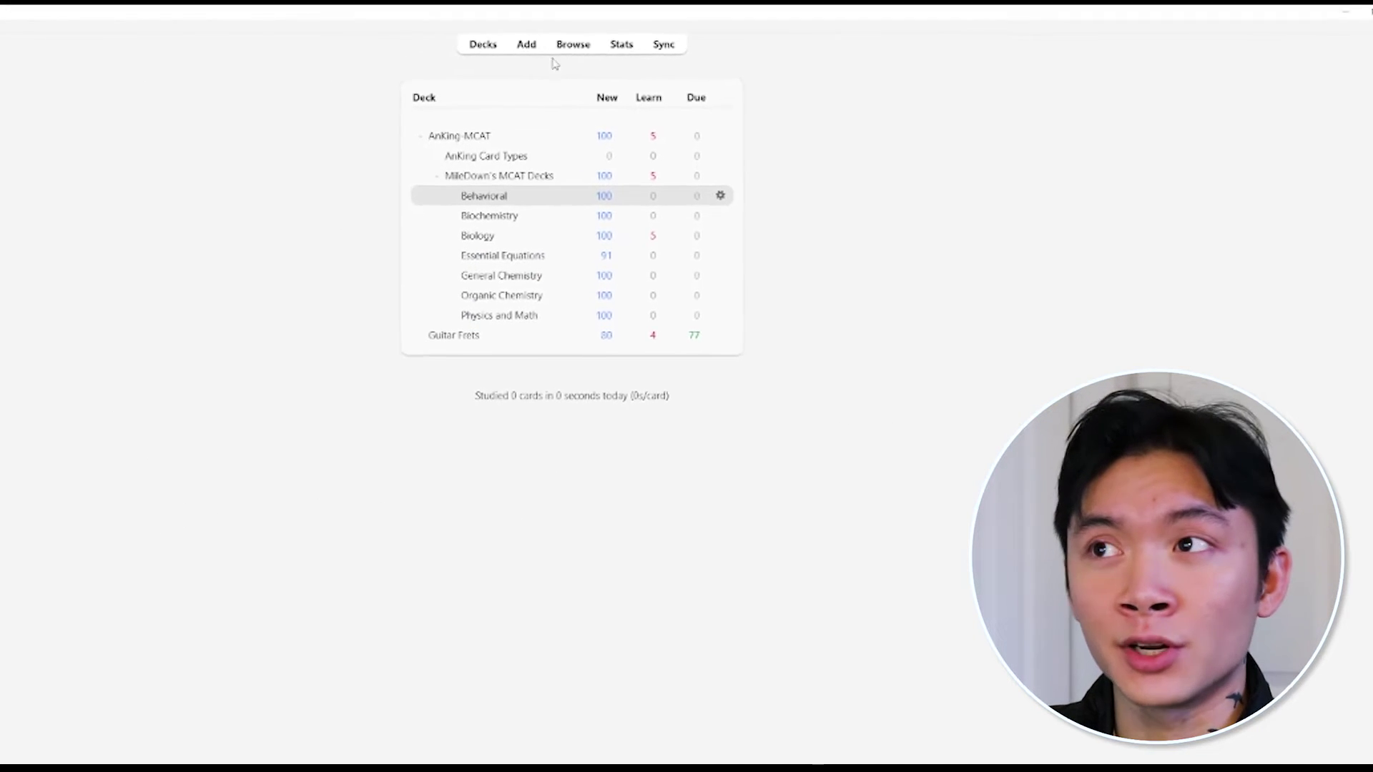
# Open the card browser listing the MileDown's MCAT Decks cards.
pyautogui.click(618, 48)
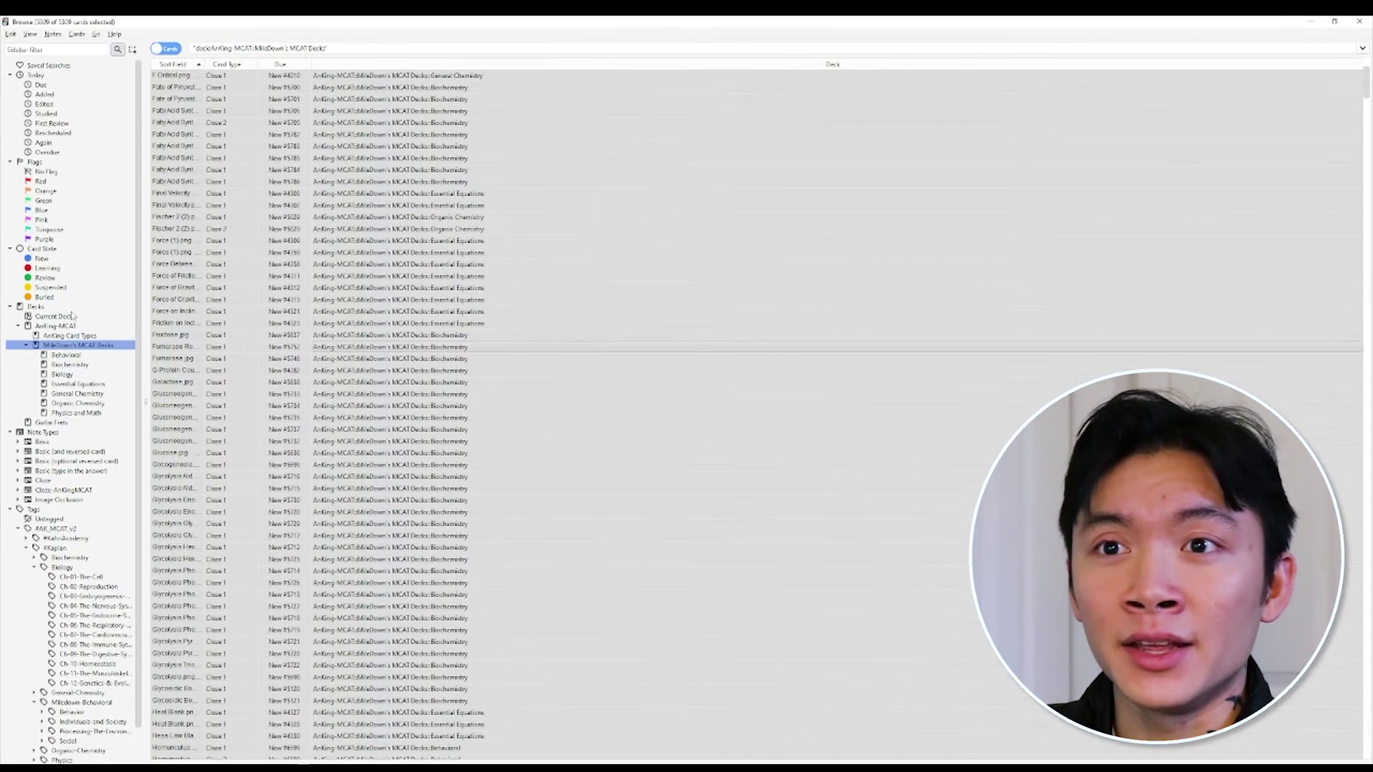
# Select all 5310 AnKing-MCAT cards in the browser, suspend them, and return to the deck list.
pyautogui.click(76, 327)
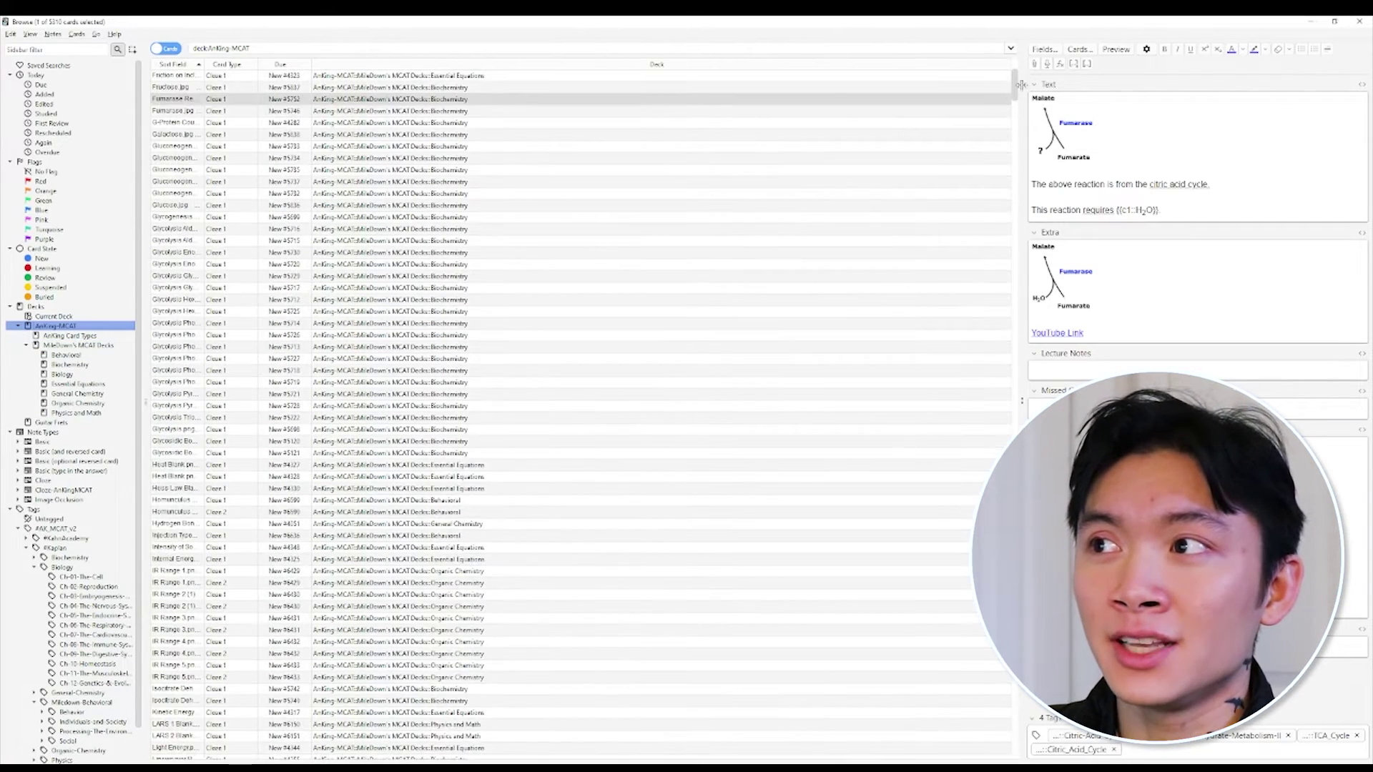
pyautogui.moveTo(1015, 87); pyautogui.dragTo(925, 44)
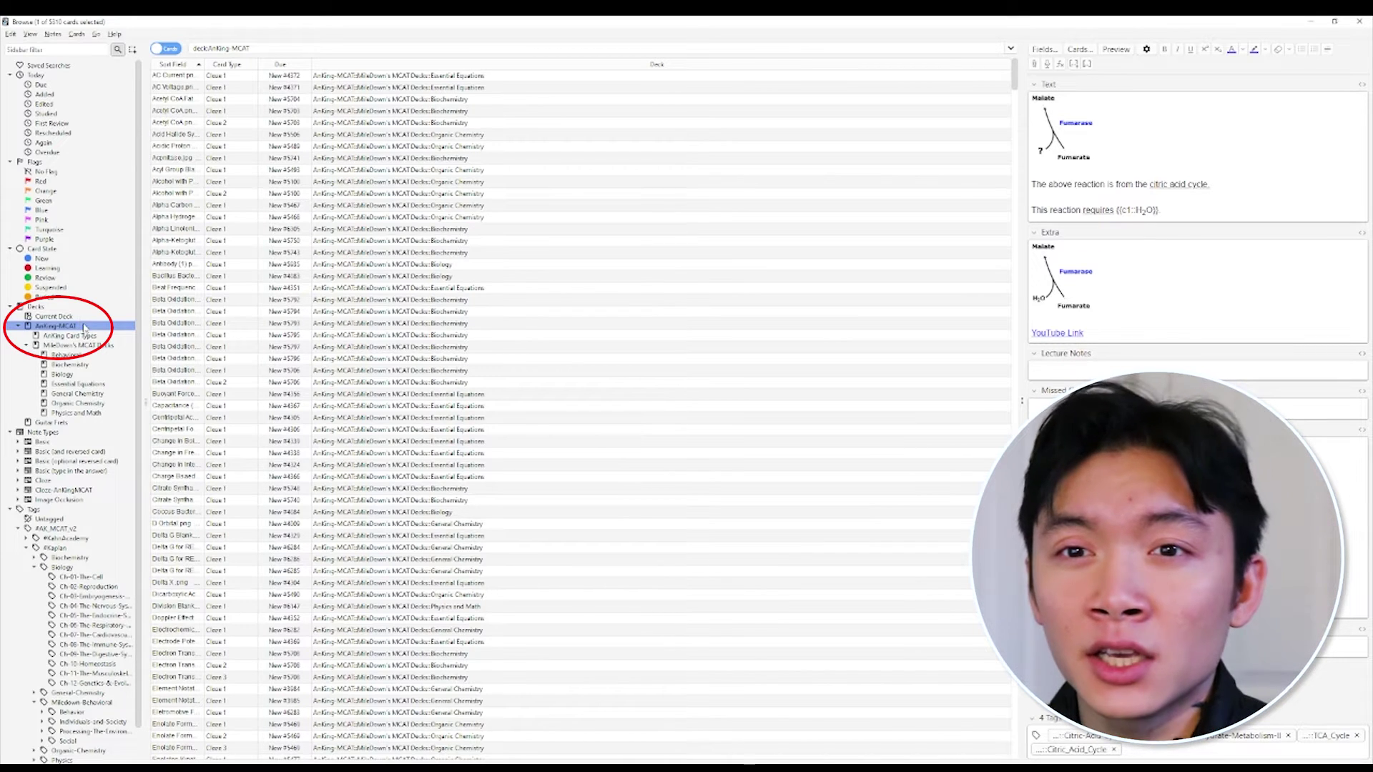
pyautogui.scroll(-10, 465, 358)
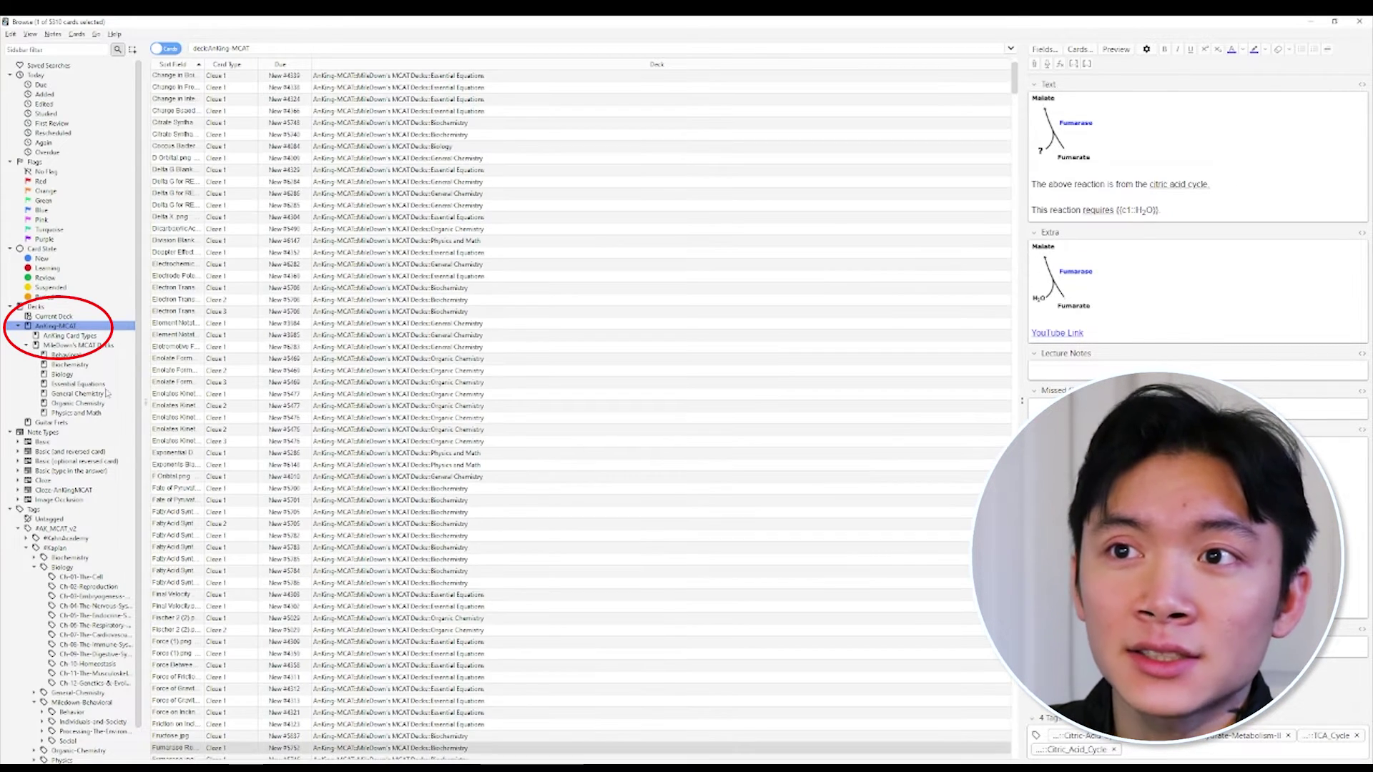
pyautogui.click(465, 228)
pyautogui.hotkey('ctrl', 'a')
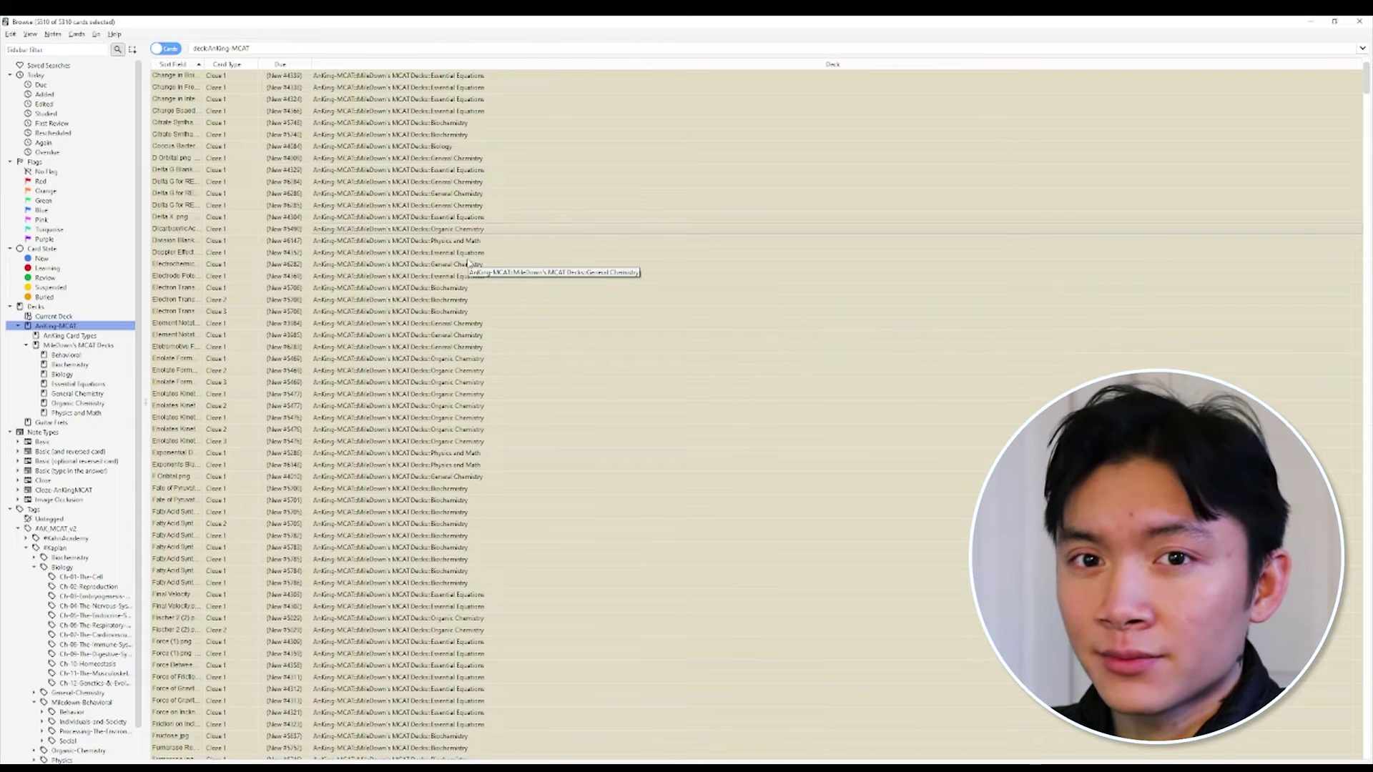
pyautogui.hotkey('alt', 'Tab')
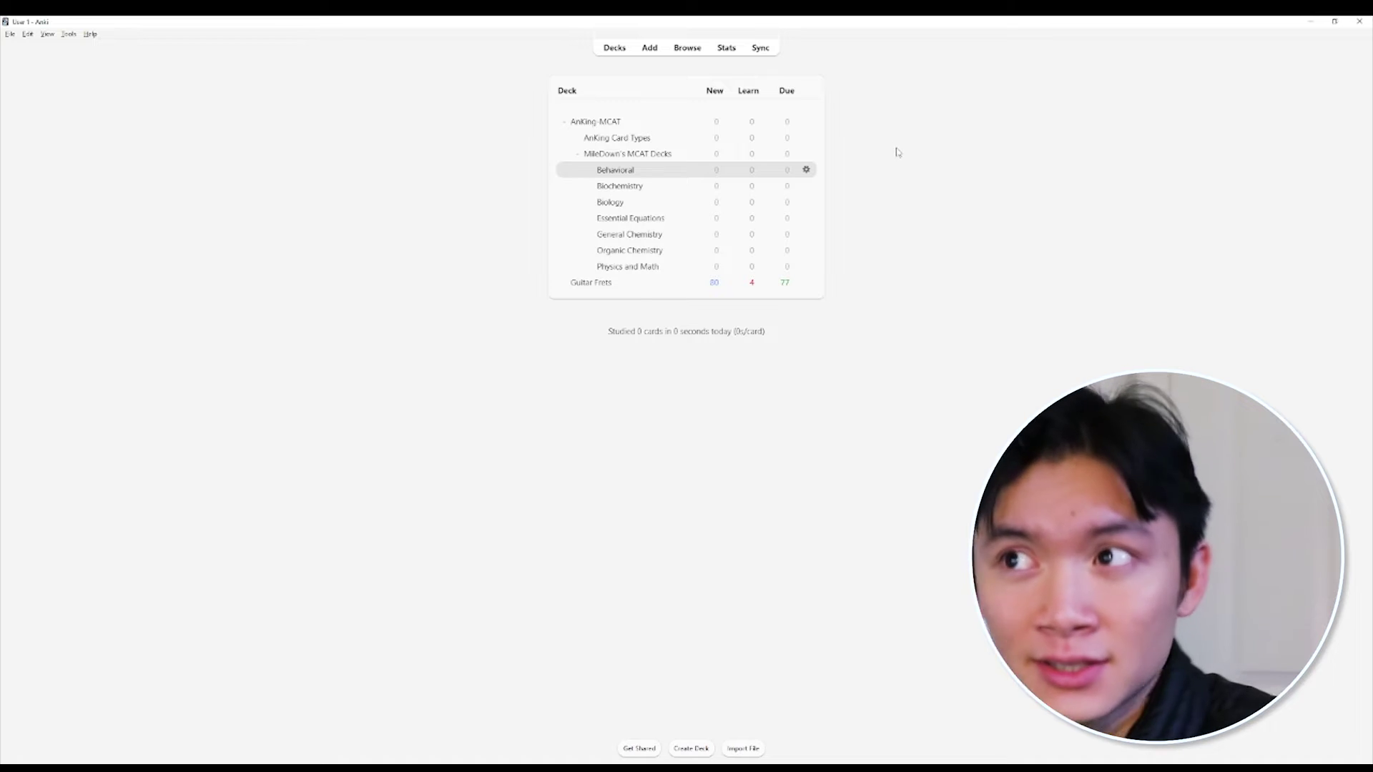
# Back in the card browser, view a card's note and filter cards by the #AK_MCAT_v2 tag.
pyautogui.hotkey('alt', 'Tab')
pyautogui.click(603, 296)
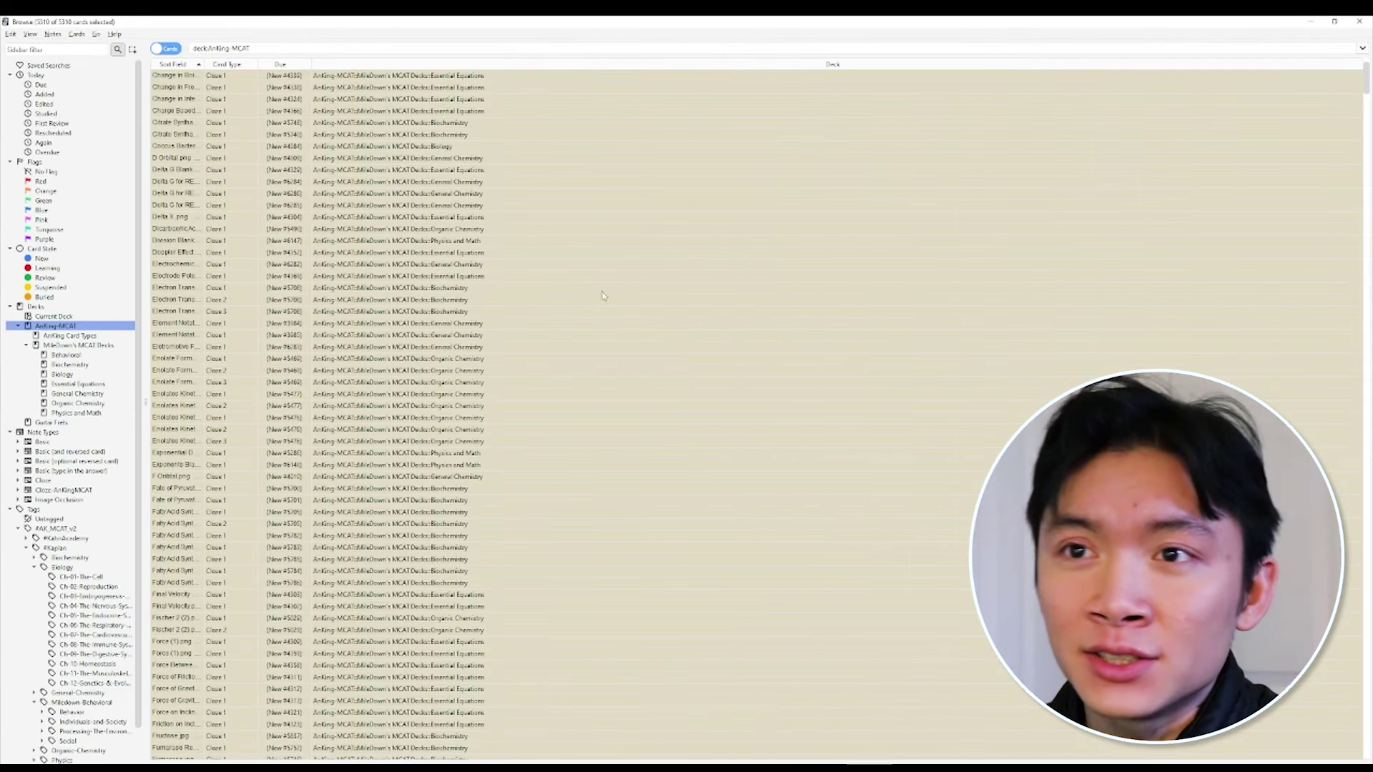
pyautogui.click(373, 326)
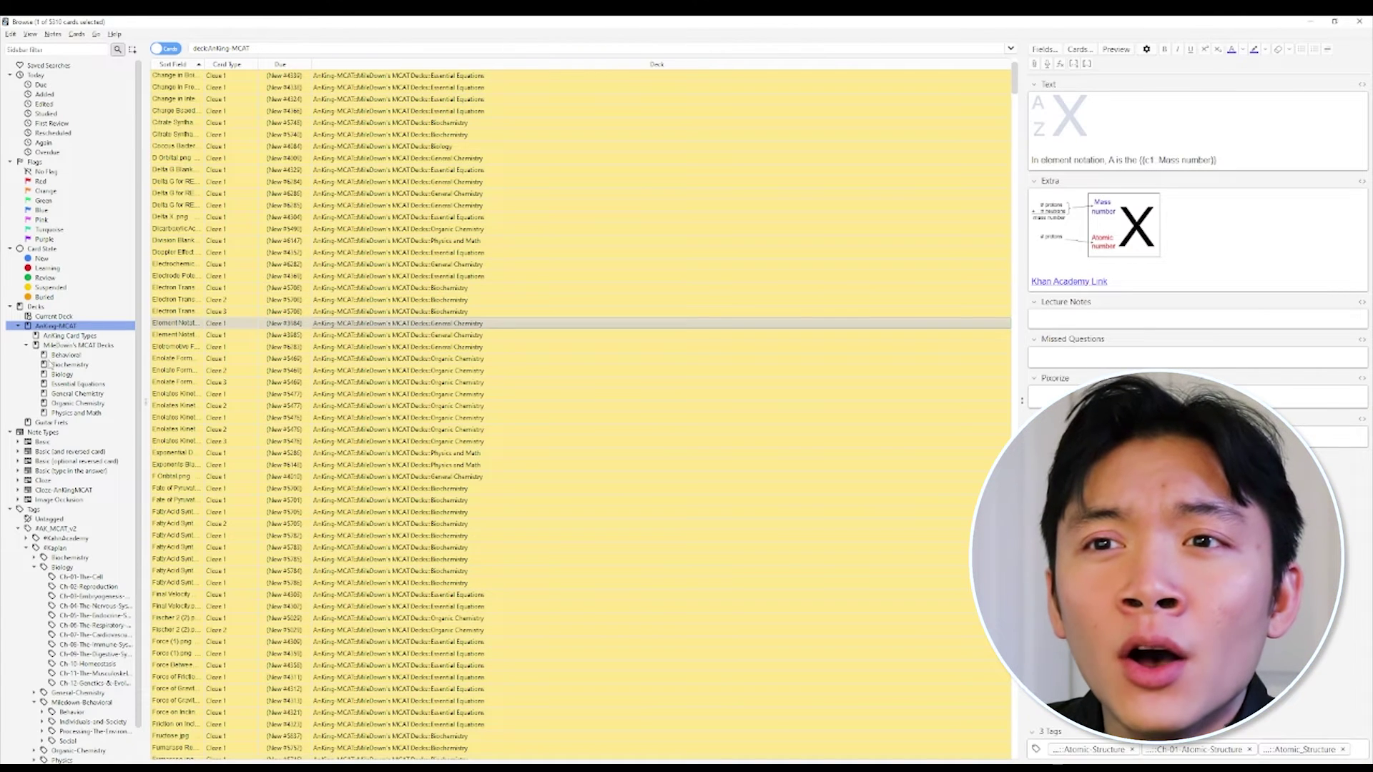
pyautogui.scroll(-1, 49, 383)
pyautogui.click(44, 471)
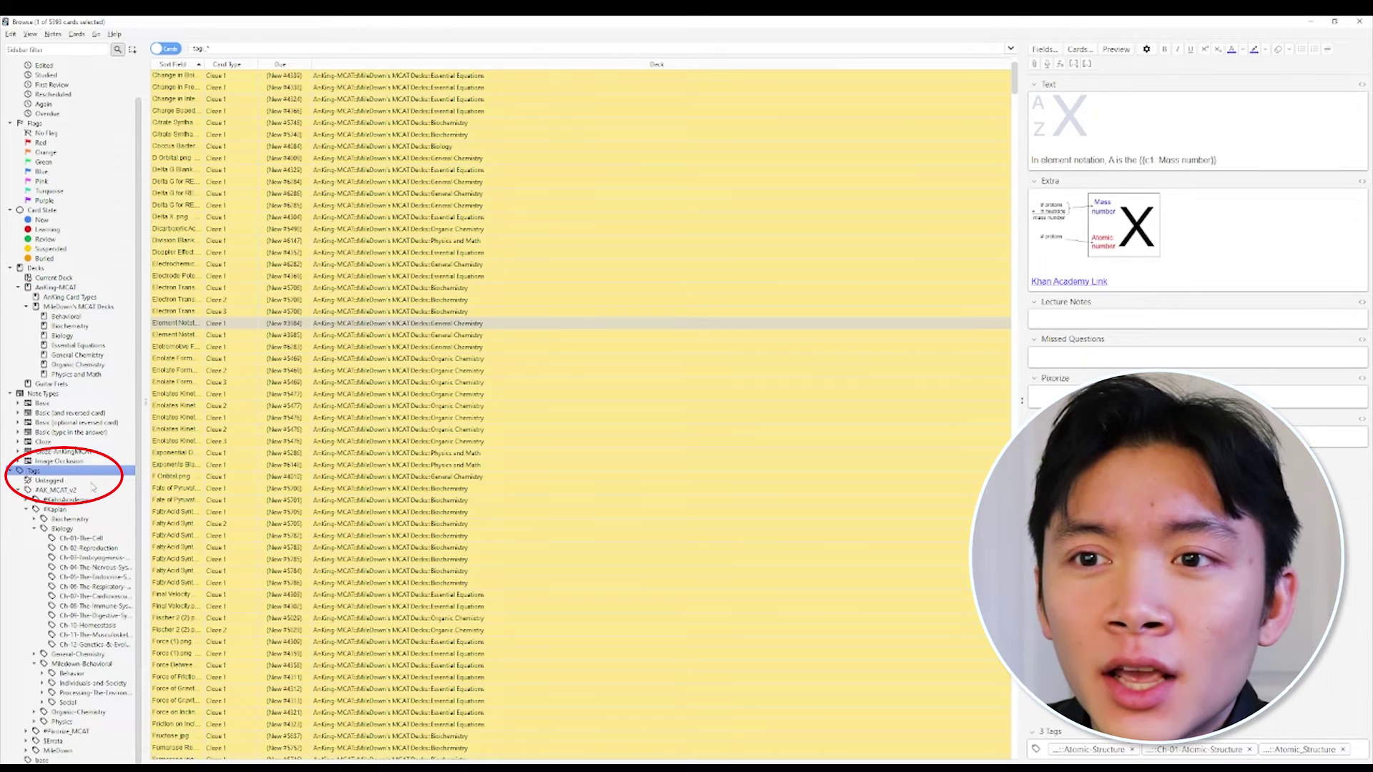
pyautogui.scroll(1, 36, 533)
pyautogui.click(39, 529)
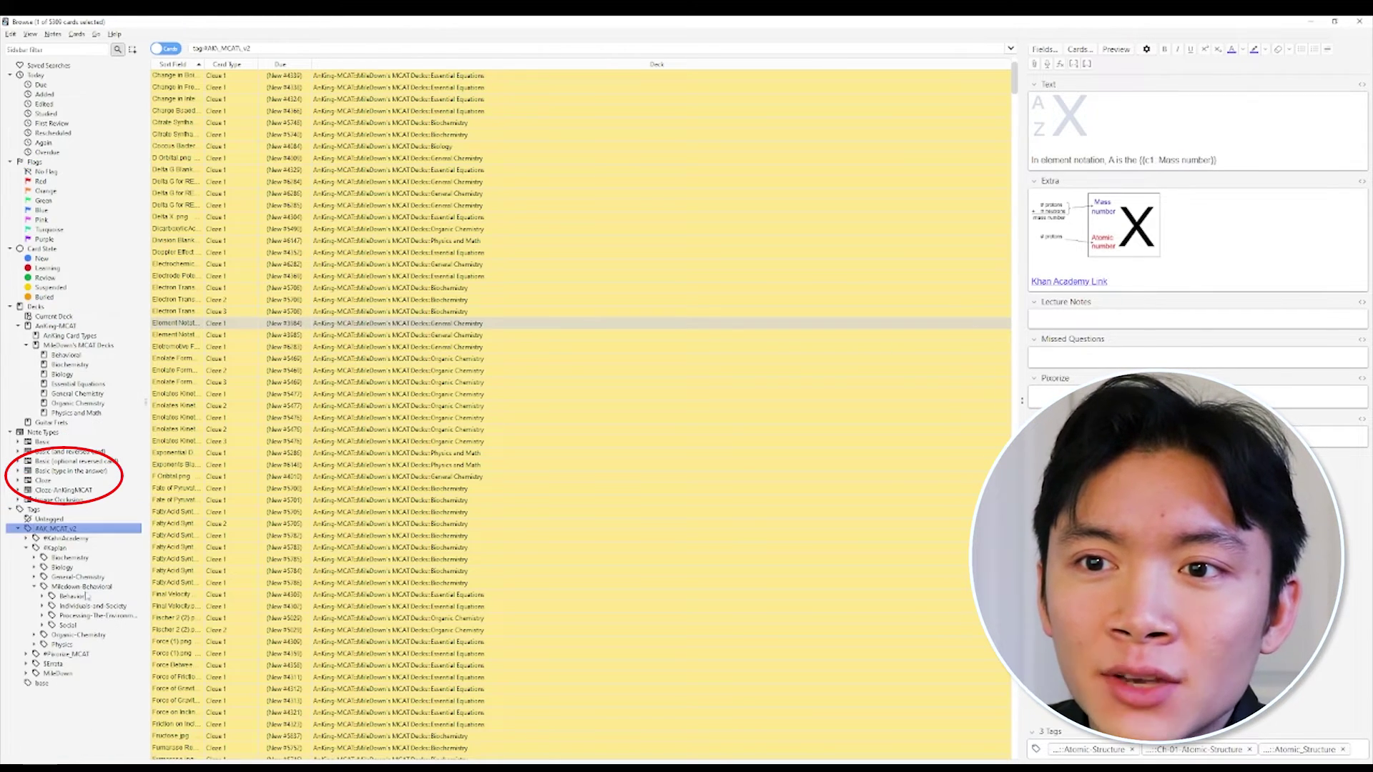
# Show the first Biochemistry chapter's 102 cards, previewing the isoelectric point and primary protein structure cards.
pyautogui.click(36, 559)
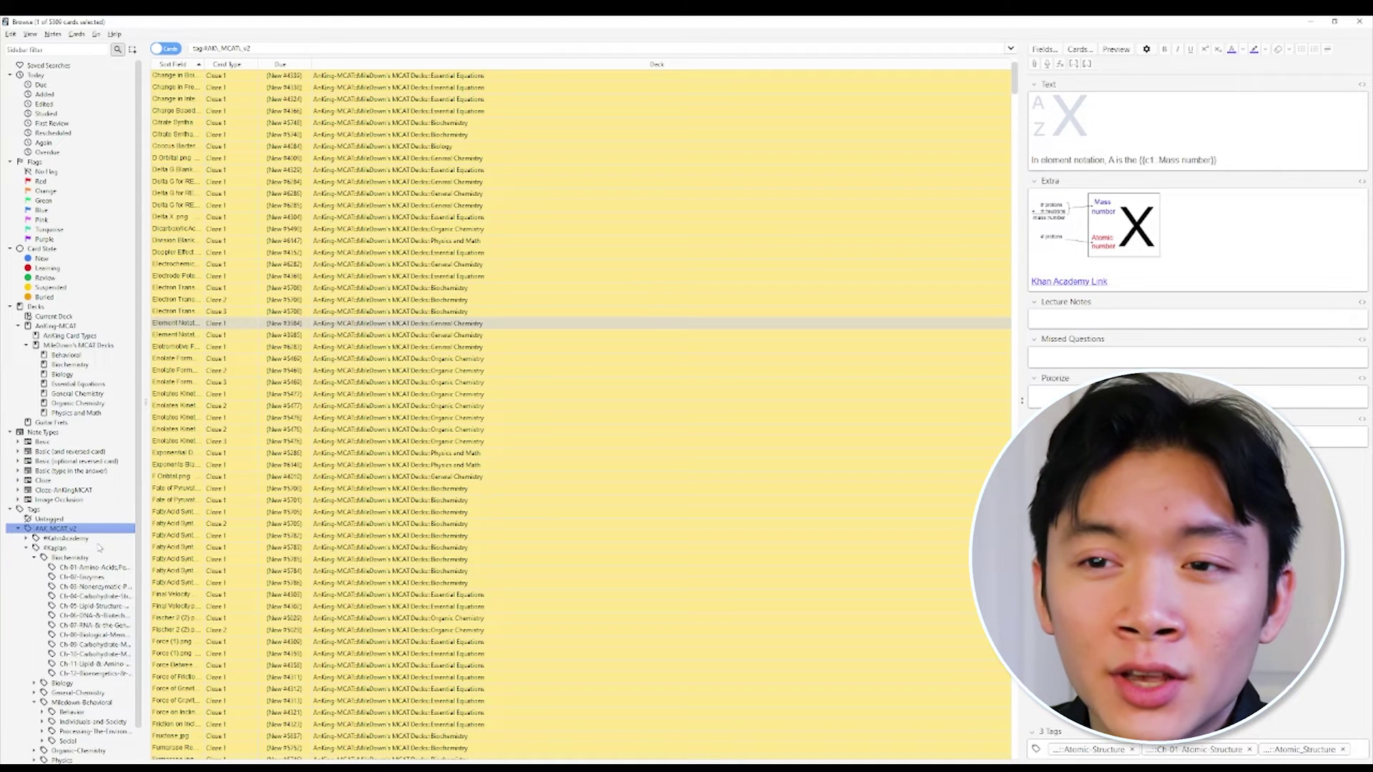
pyautogui.scroll(-1, 99, 548)
pyautogui.click(64, 529)
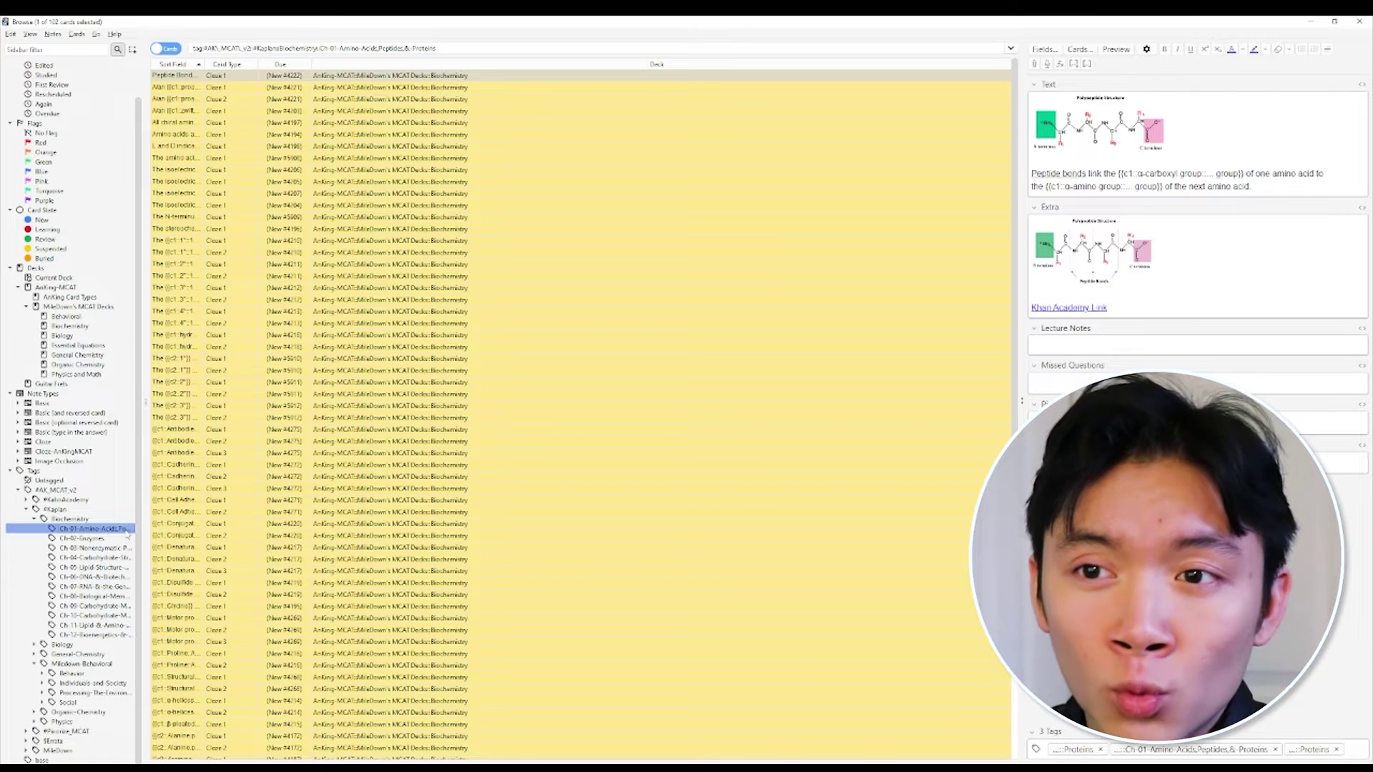
pyautogui.click(553, 205)
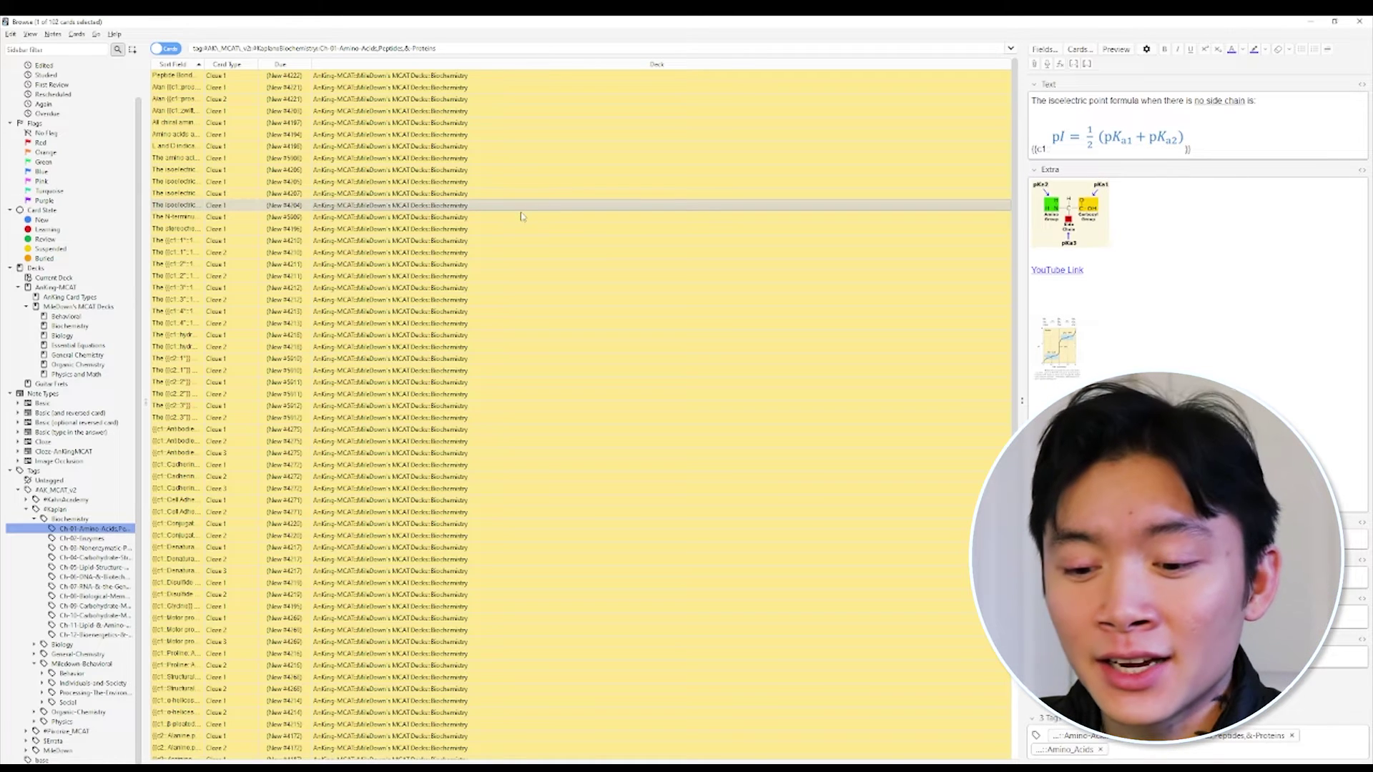
pyautogui.hotkey('ctrl', 'a')
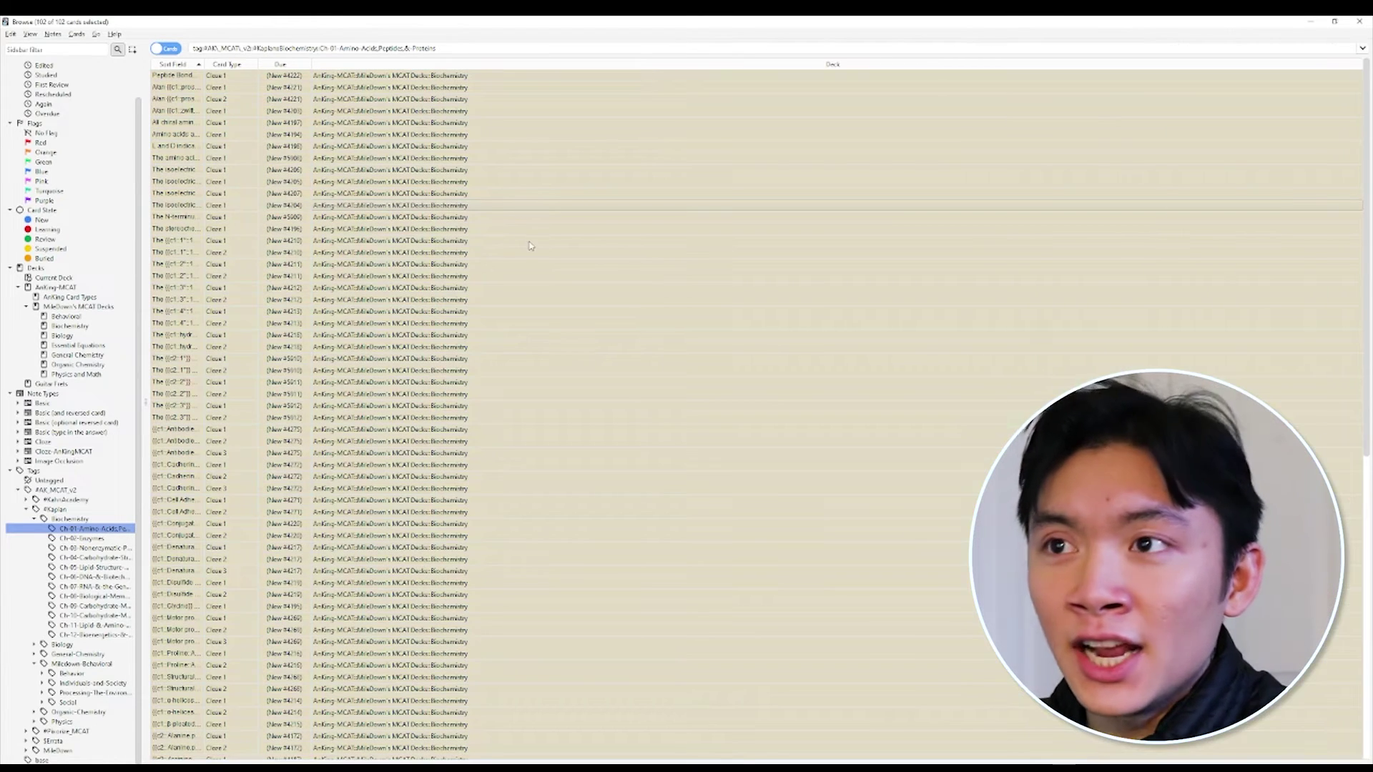
pyautogui.click(531, 244)
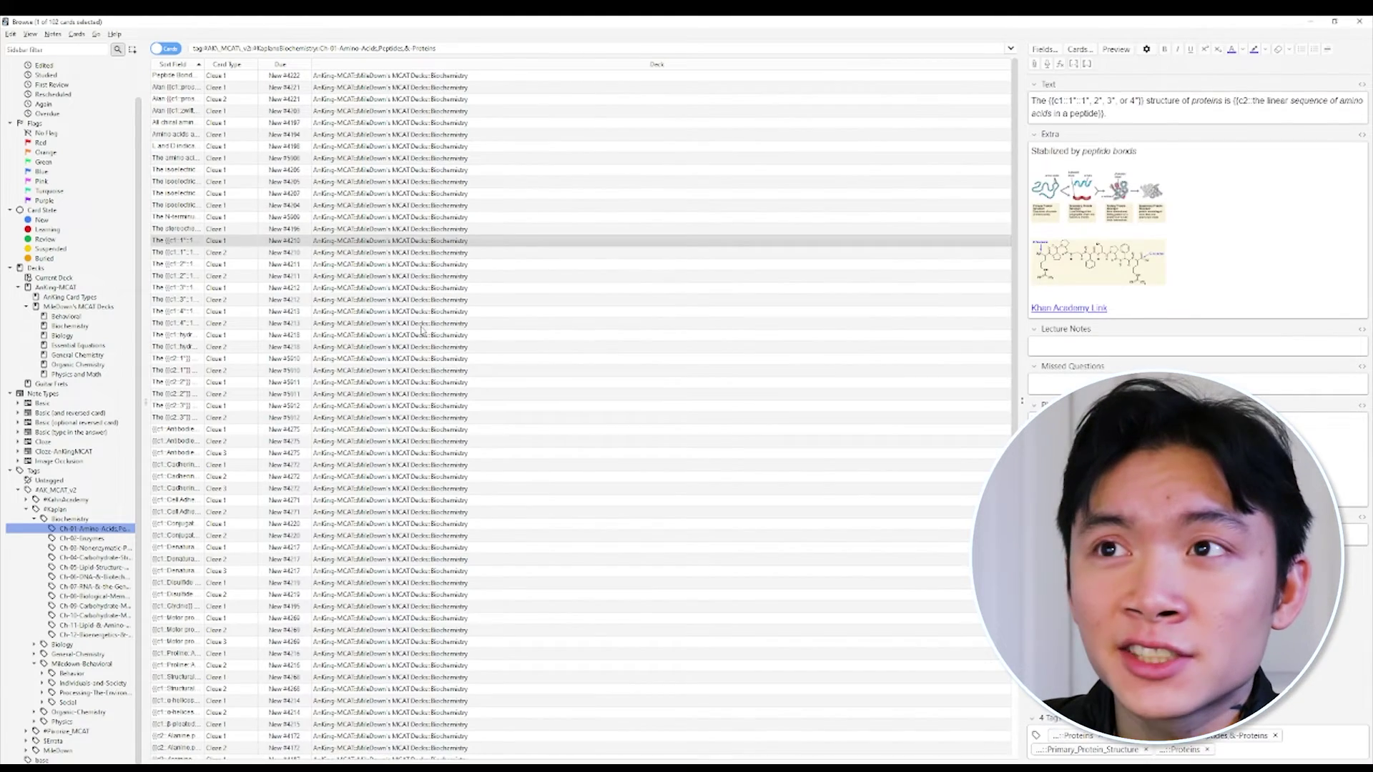
# Return to the main deck list and open the Biochemistry deck overview.
pyautogui.moveTo(1009, 117)
pyautogui.mouseDown()
pyautogui.moveTo(1011, 223)
pyautogui.moveTo(1011, 114)
pyautogui.mouseUp()
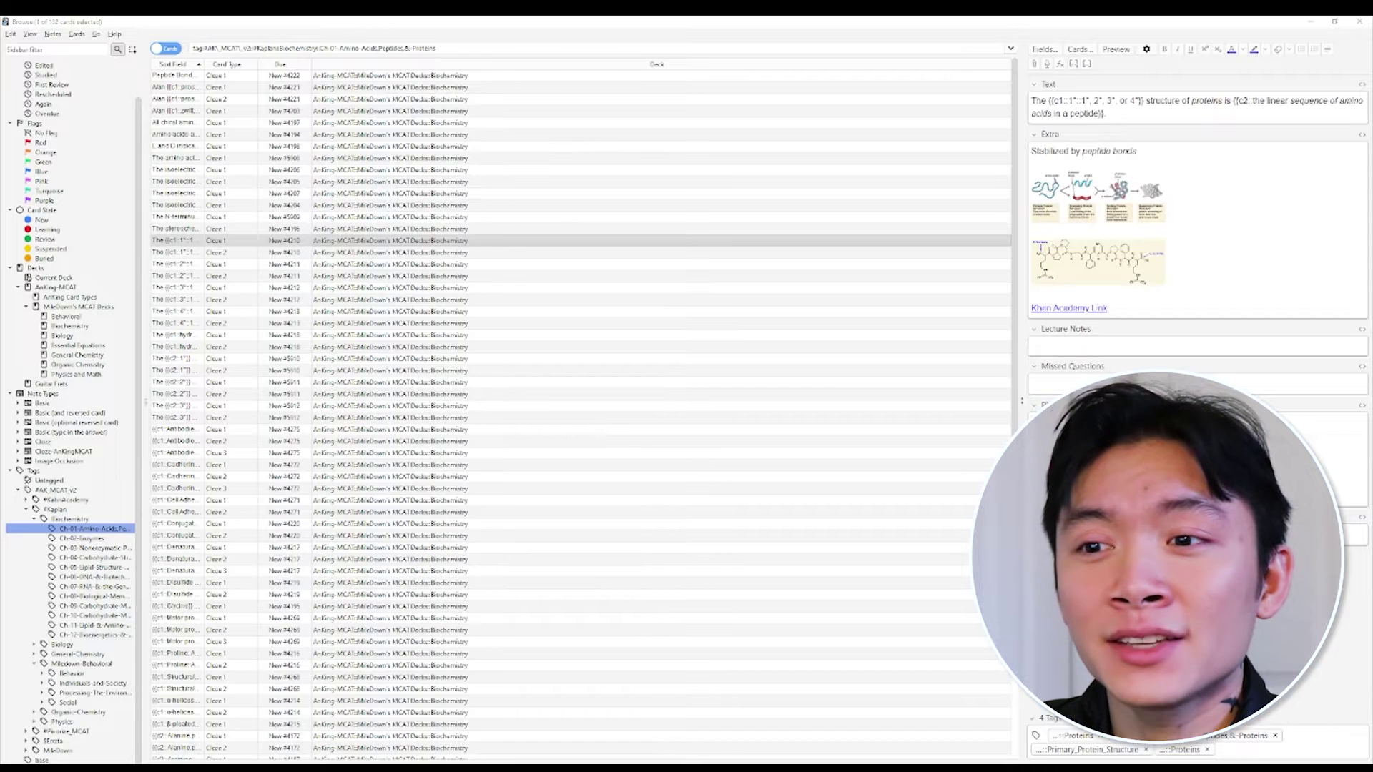
pyautogui.moveTo(327, 766)
pyautogui.click(299, 729)
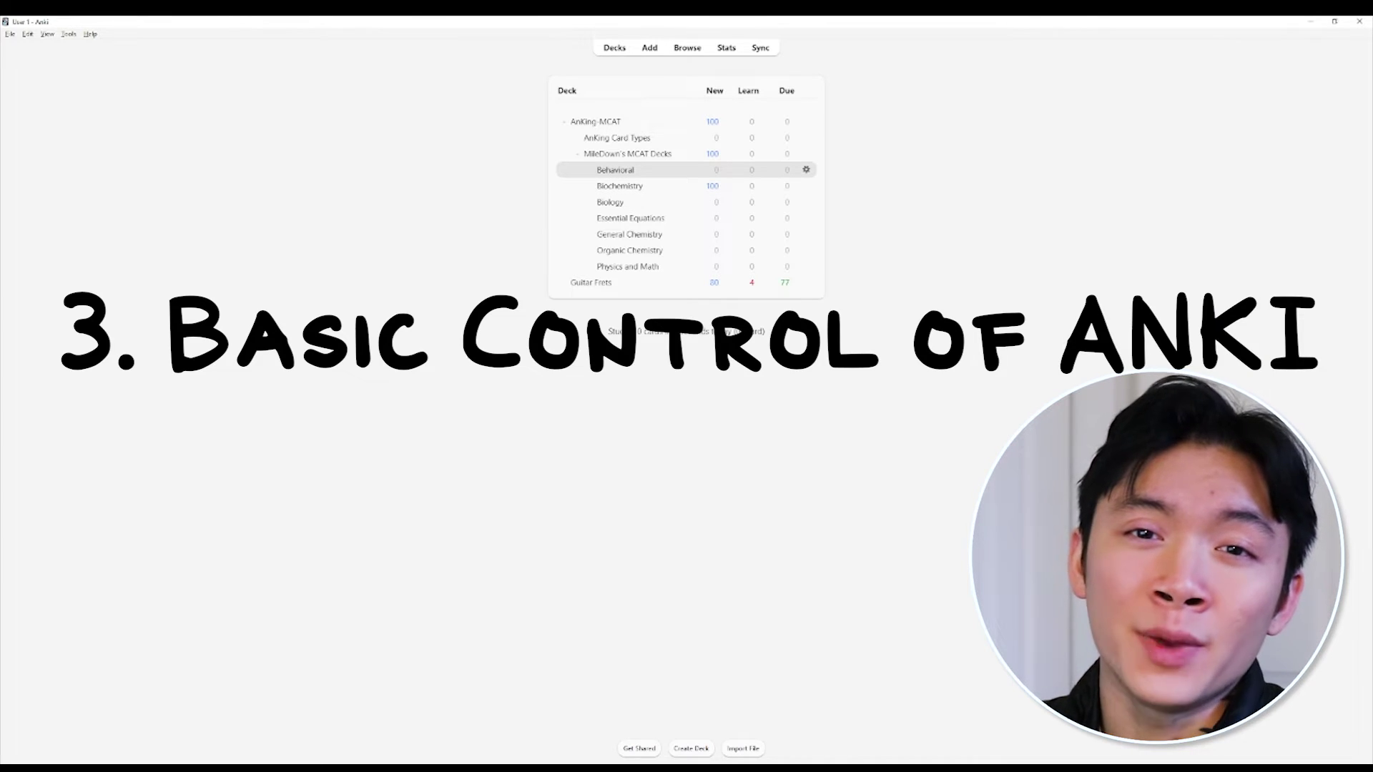
pyautogui.click(619, 186)
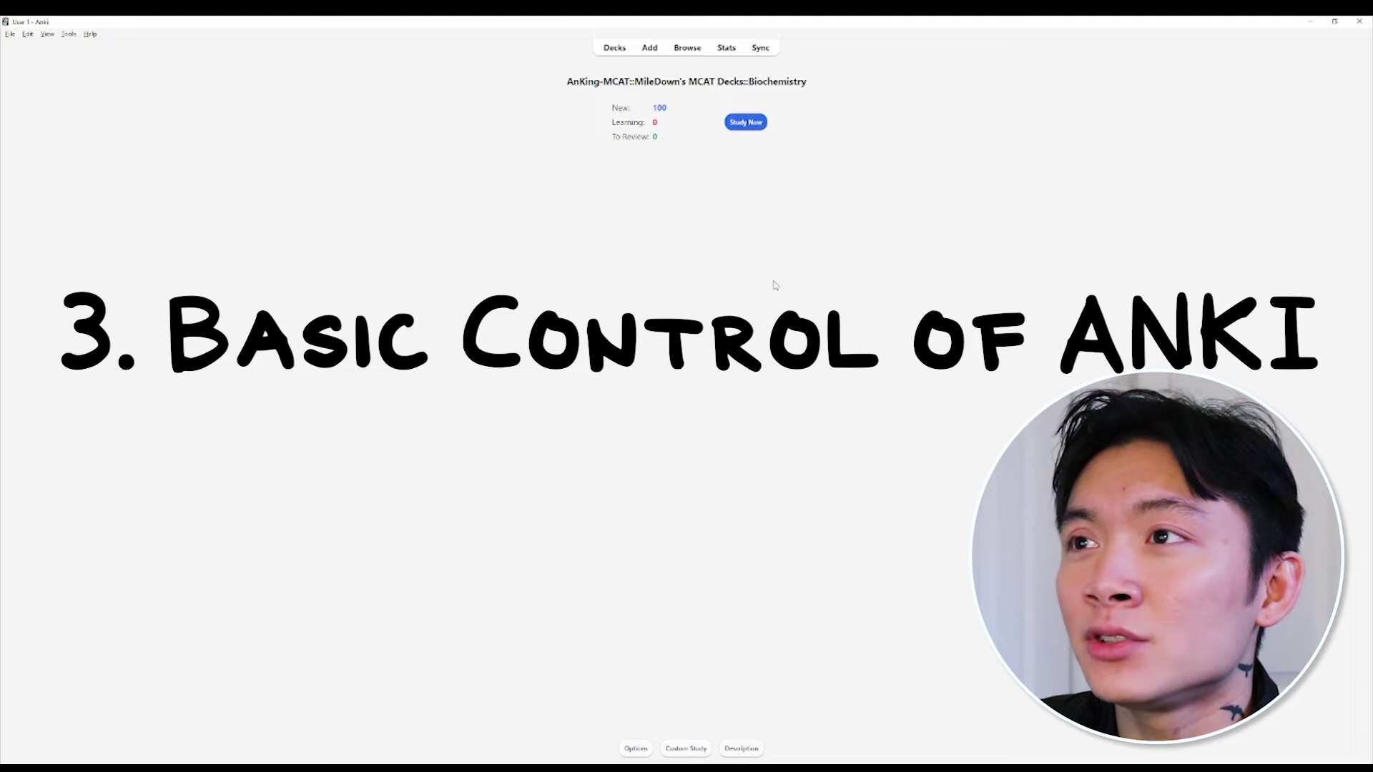
# Start studying Biochemistry, rating the glycine card Again and the alanine card Good.
pyautogui.click(745, 122)
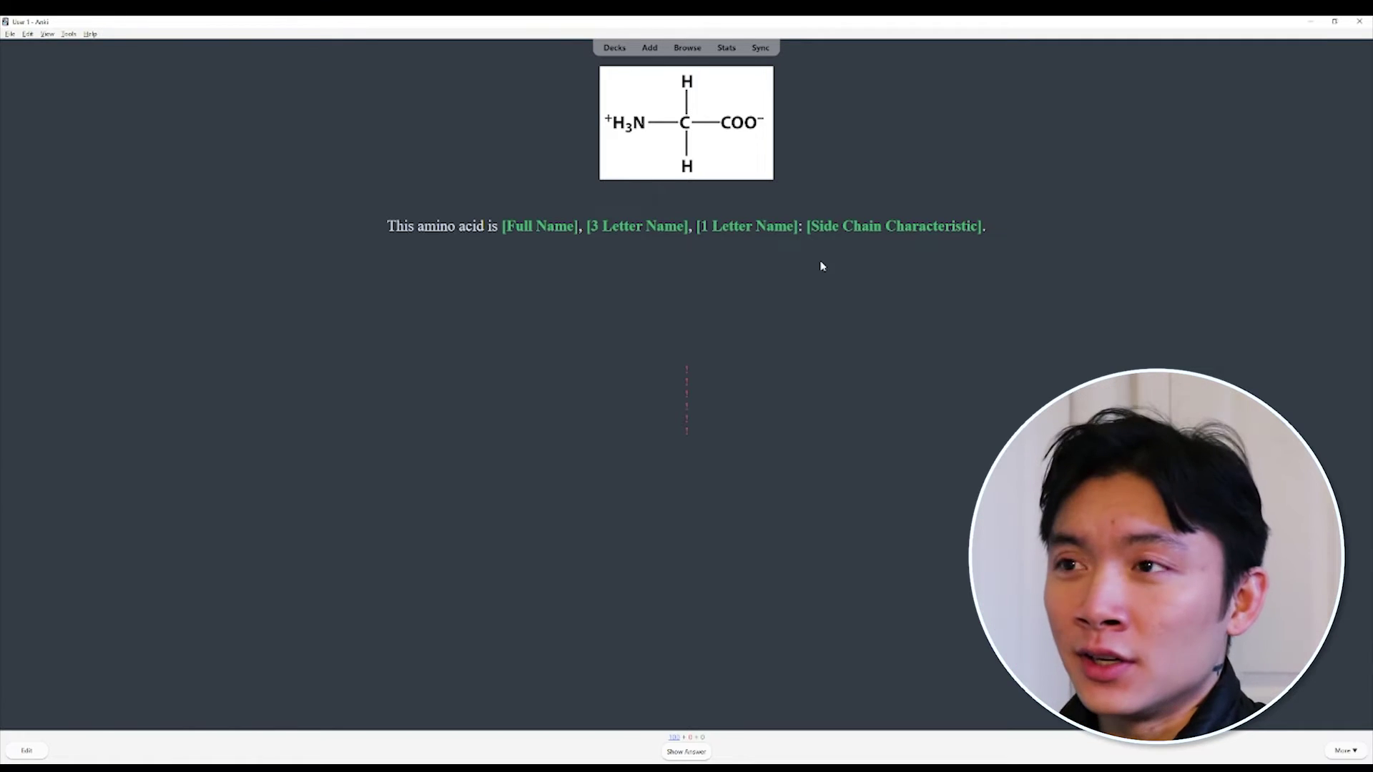
pyautogui.press('space')
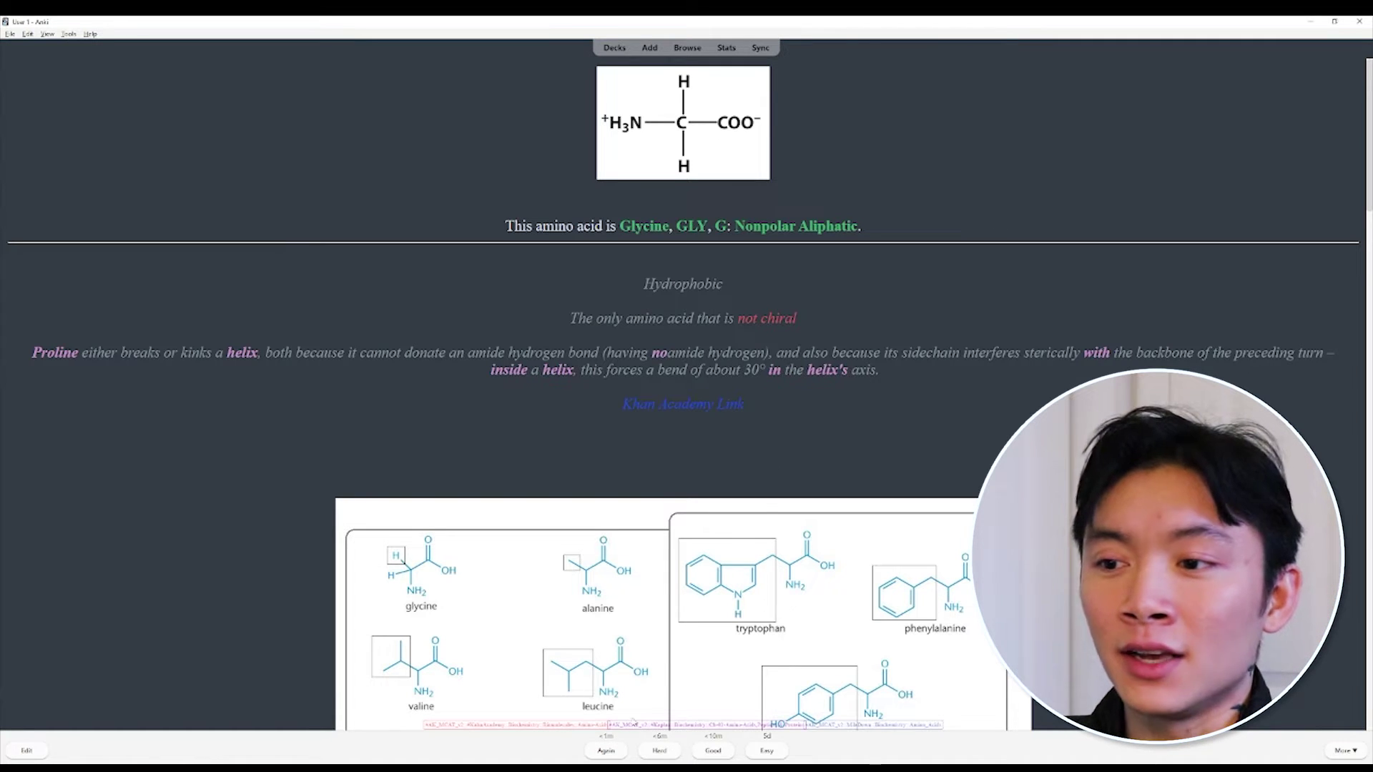
pyautogui.click(607, 752)
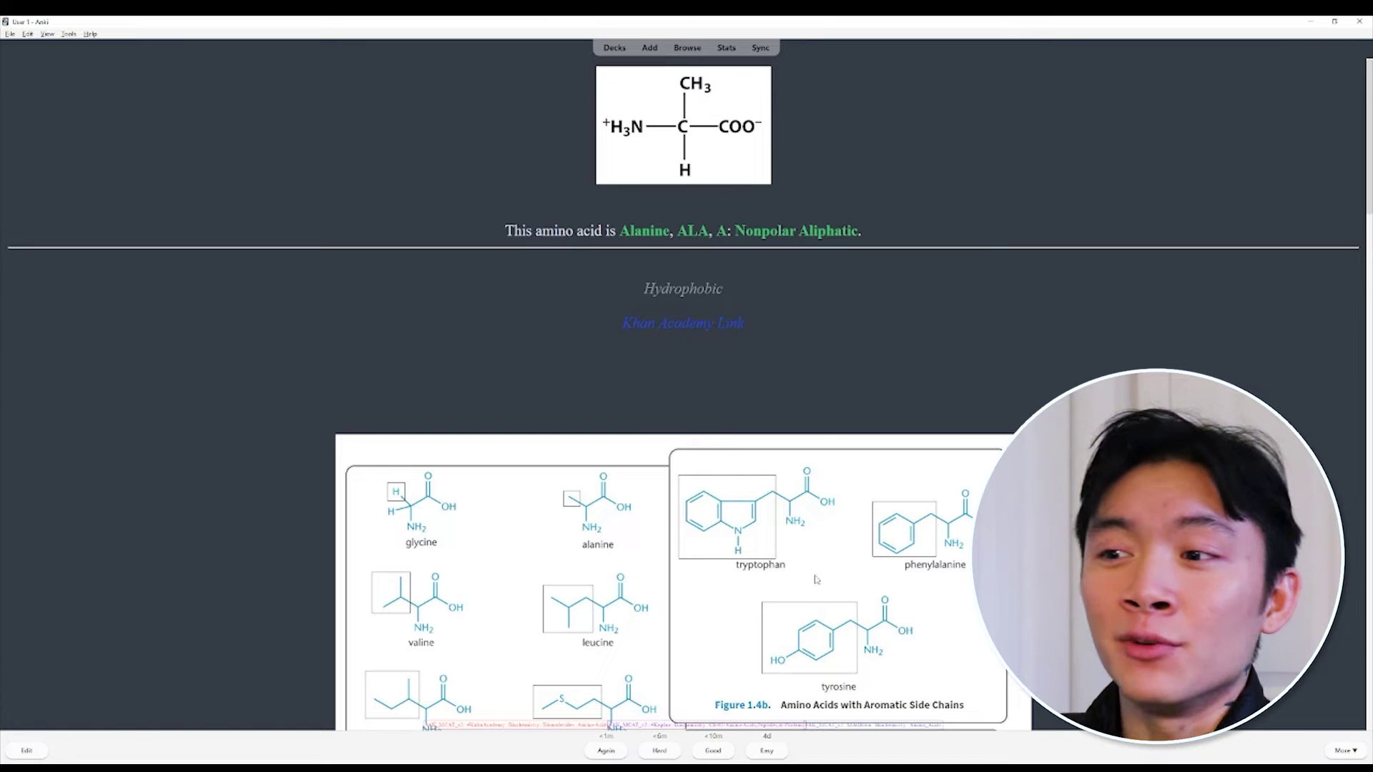
pyautogui.click(716, 752)
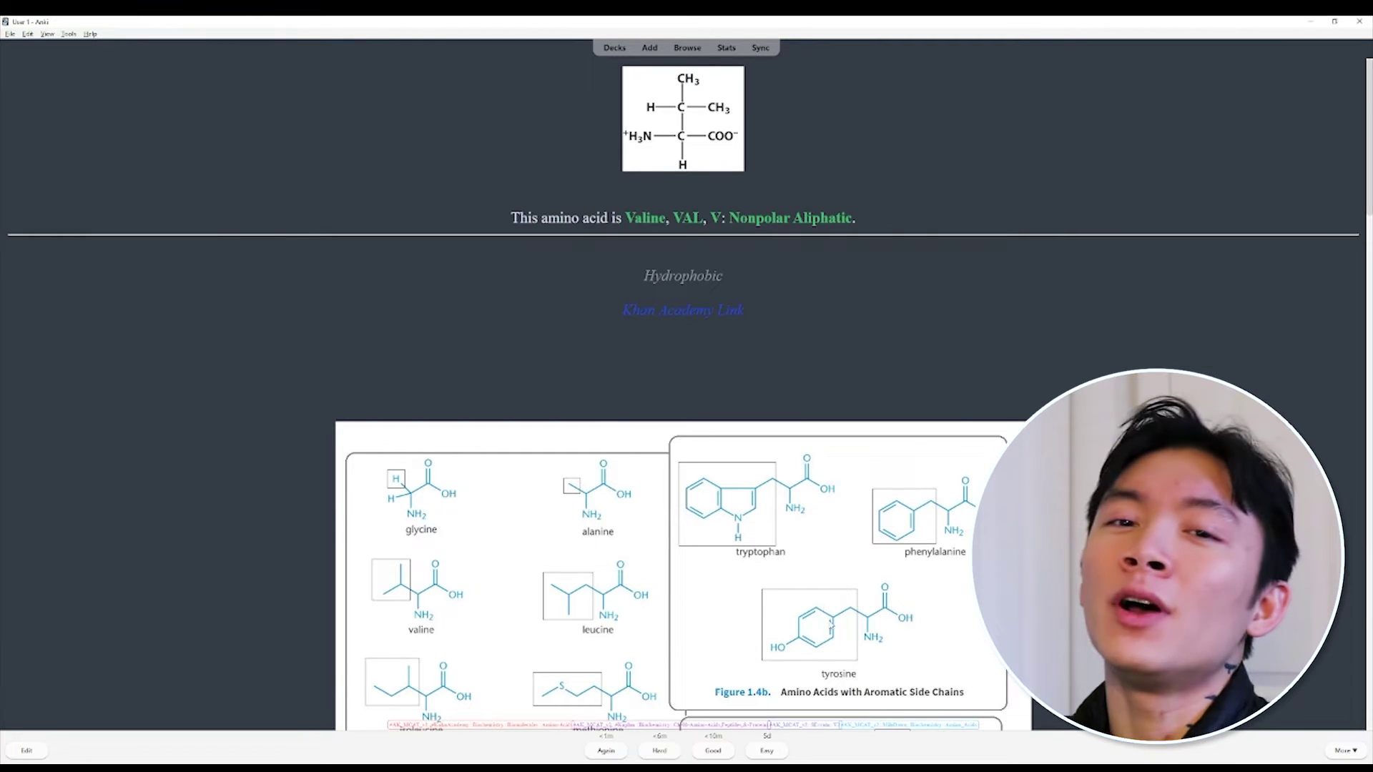
# Rate the valine, leucine, isoleucine, methionine and proline cards Good, then reveal phenylalanine's answer.
pyautogui.press('3')
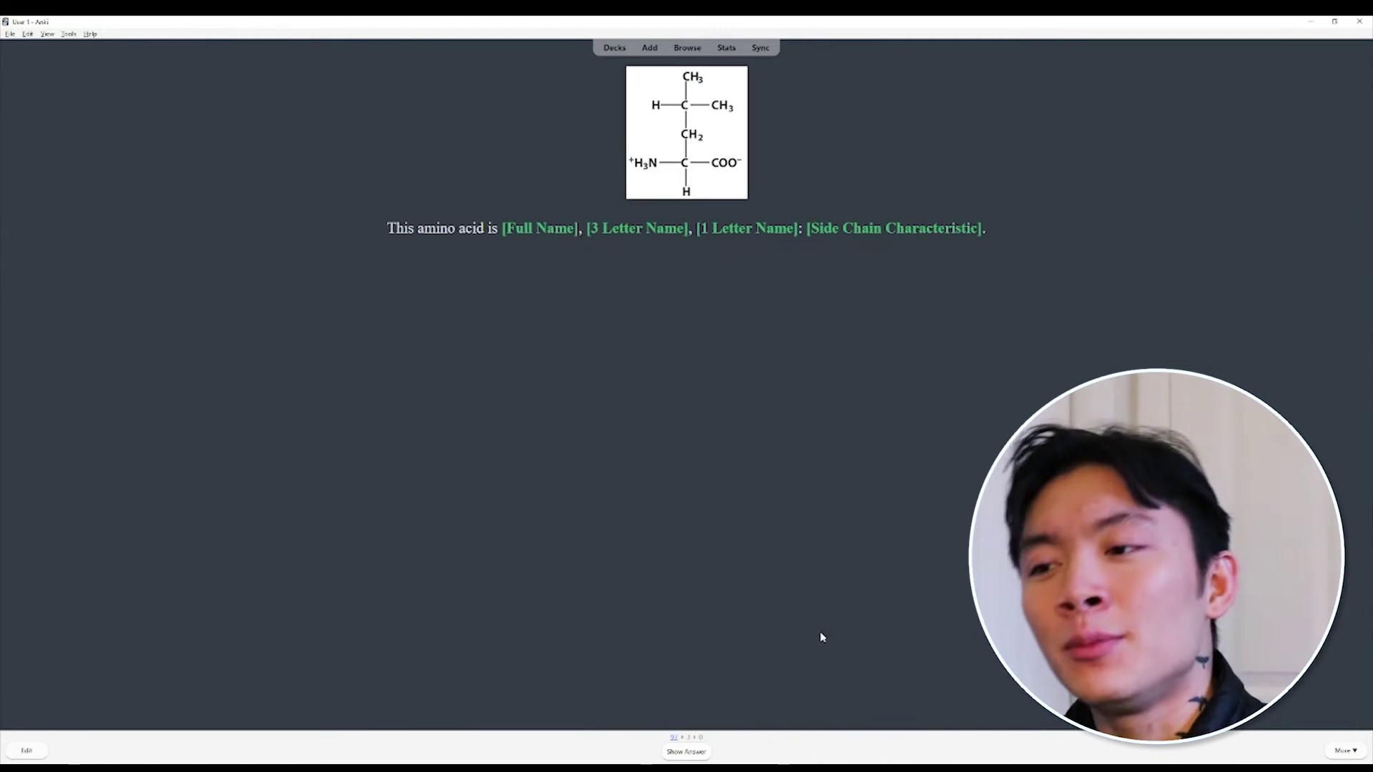
pyautogui.press('space')
pyautogui.press('3')
pyautogui.press('space')
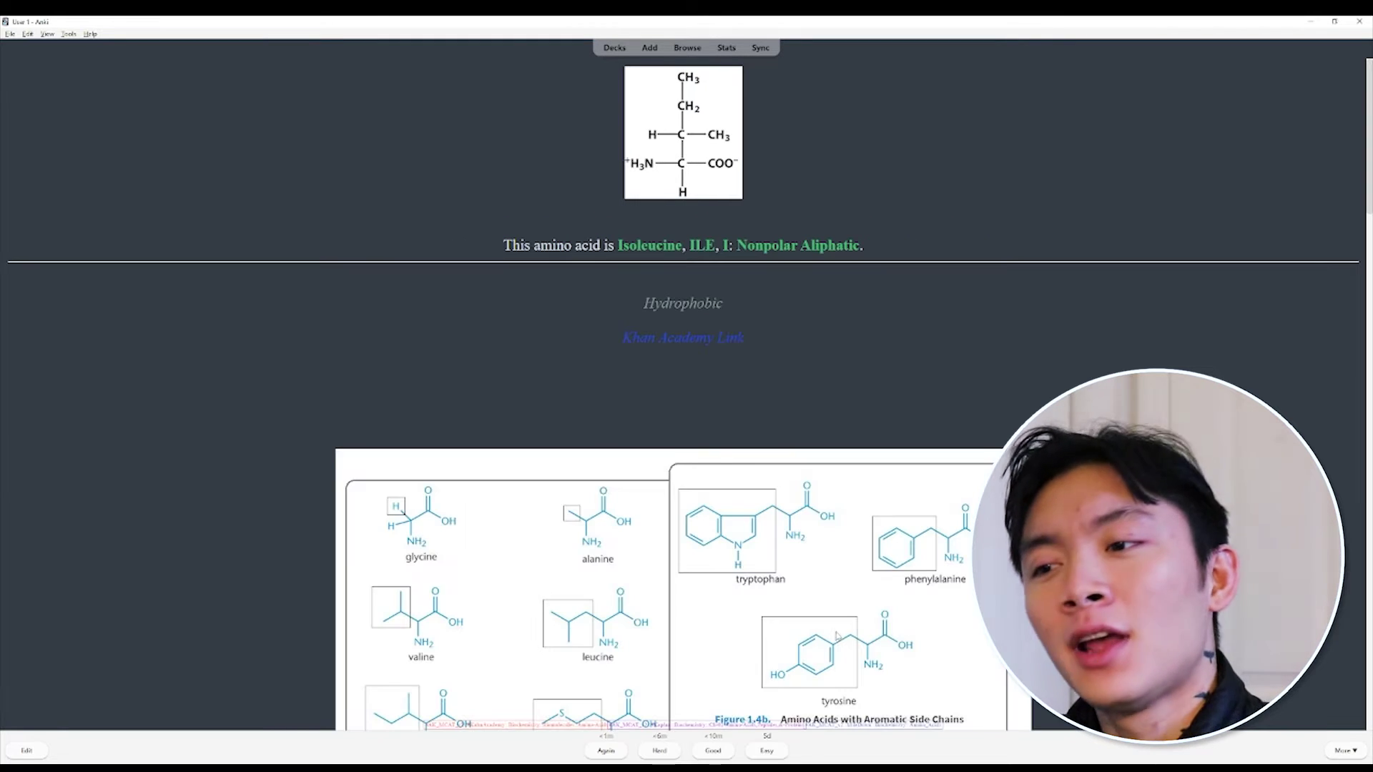
pyautogui.press('3')
pyautogui.press('space')
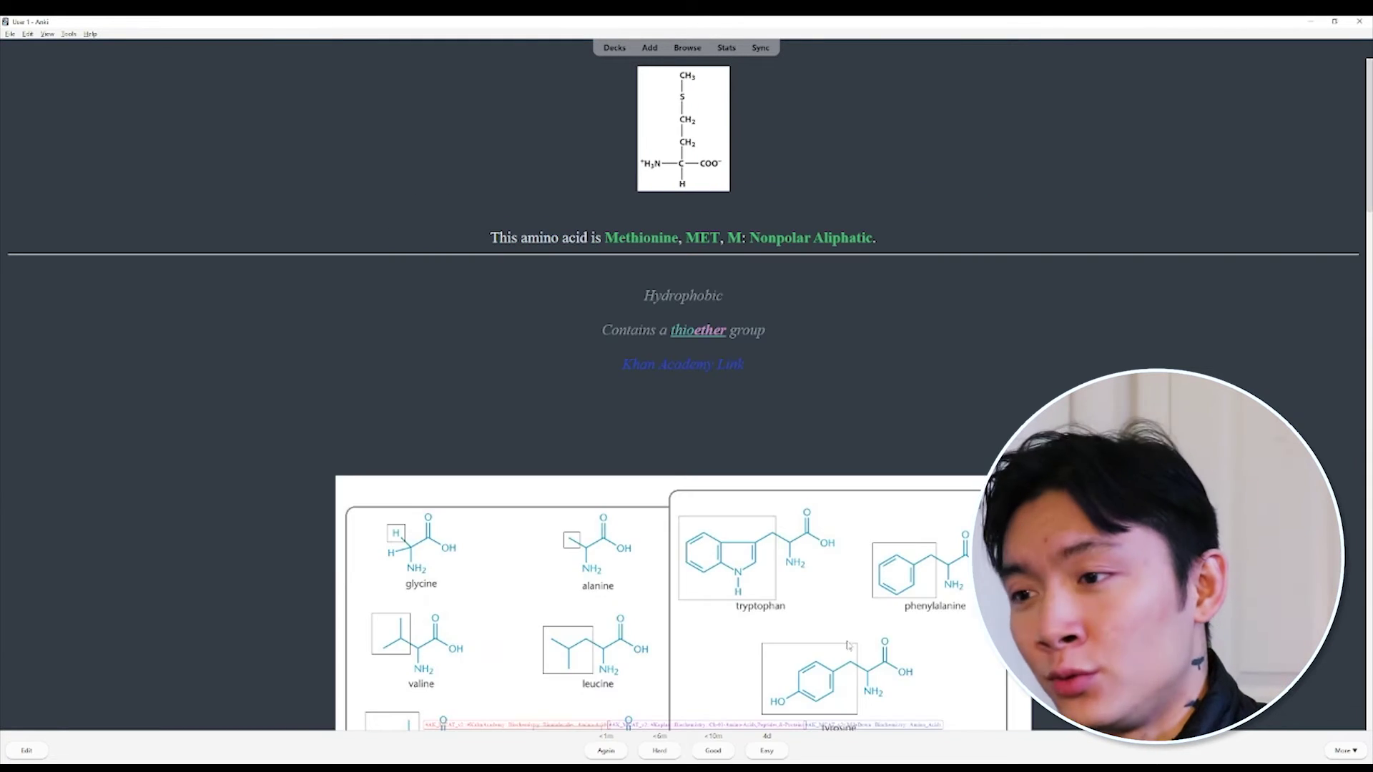
pyautogui.press('3')
pyautogui.press('space')
pyautogui.press('3')
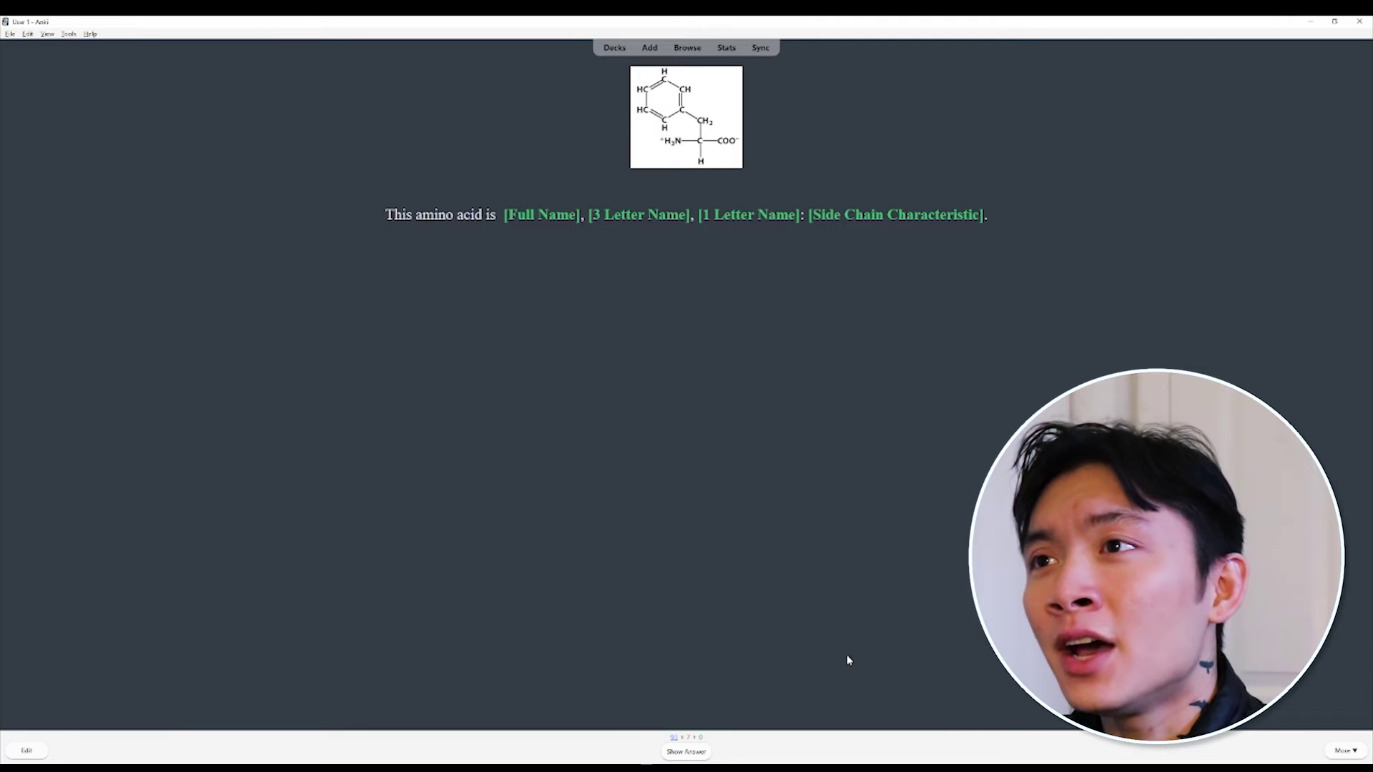
pyautogui.press('space')
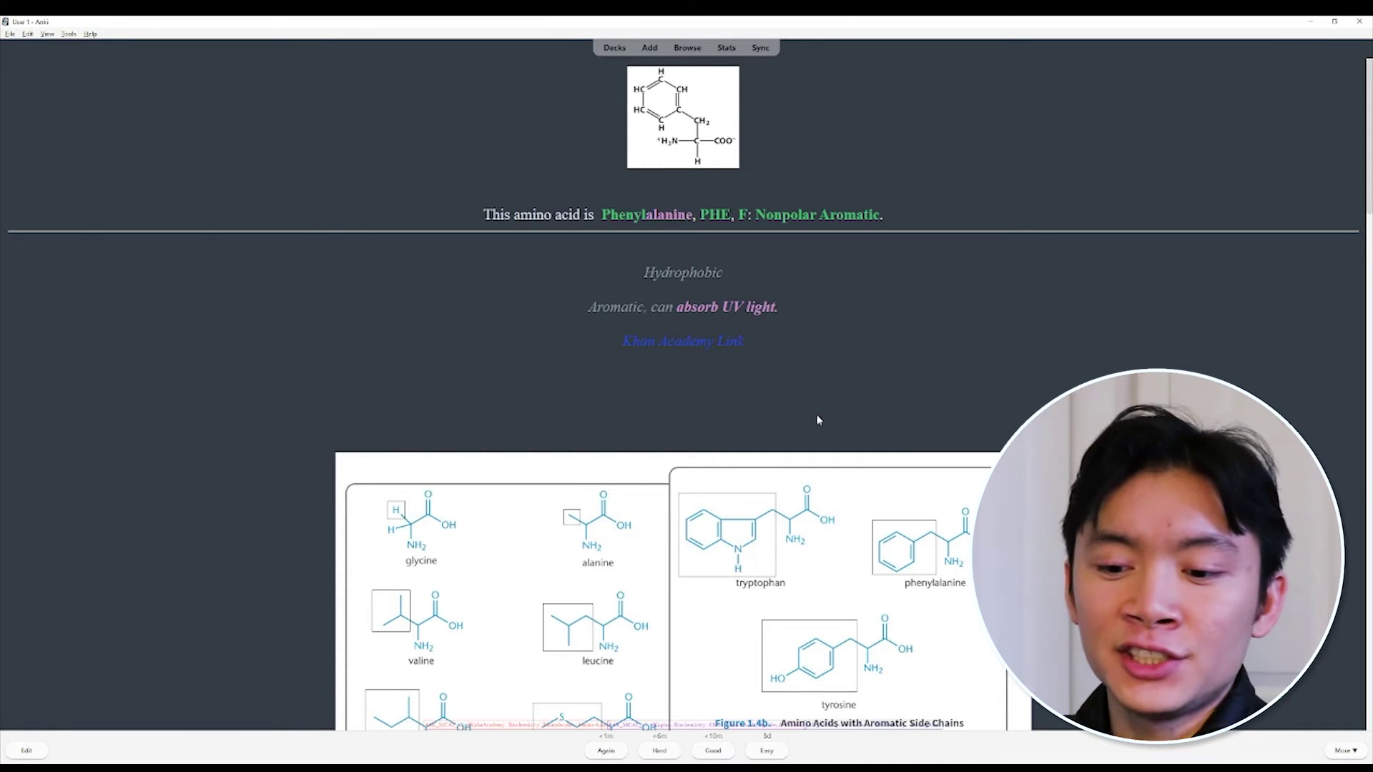
# Suspend the phenylalanine card, then reveal and suspend the glycine card.
pyautogui.hotkey('shift', '2')
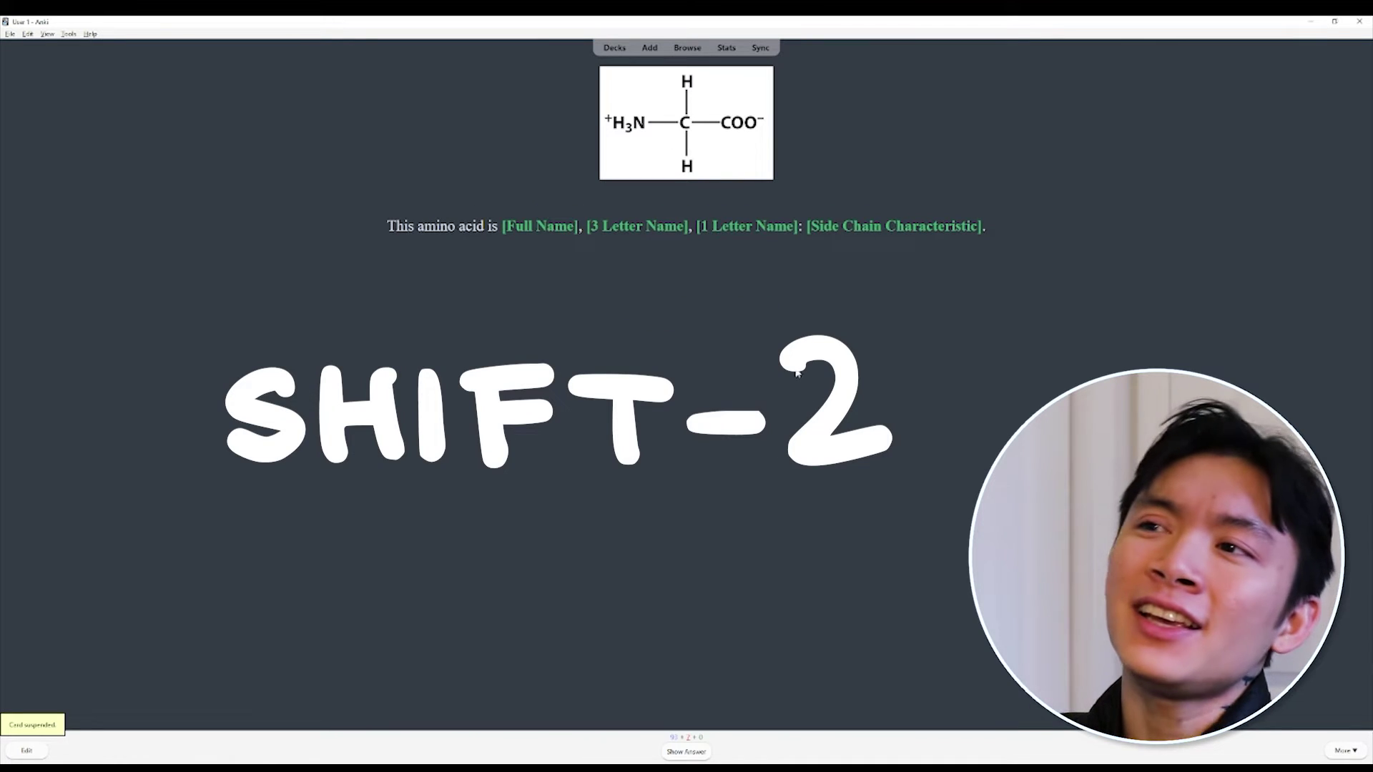
pyautogui.press('space')
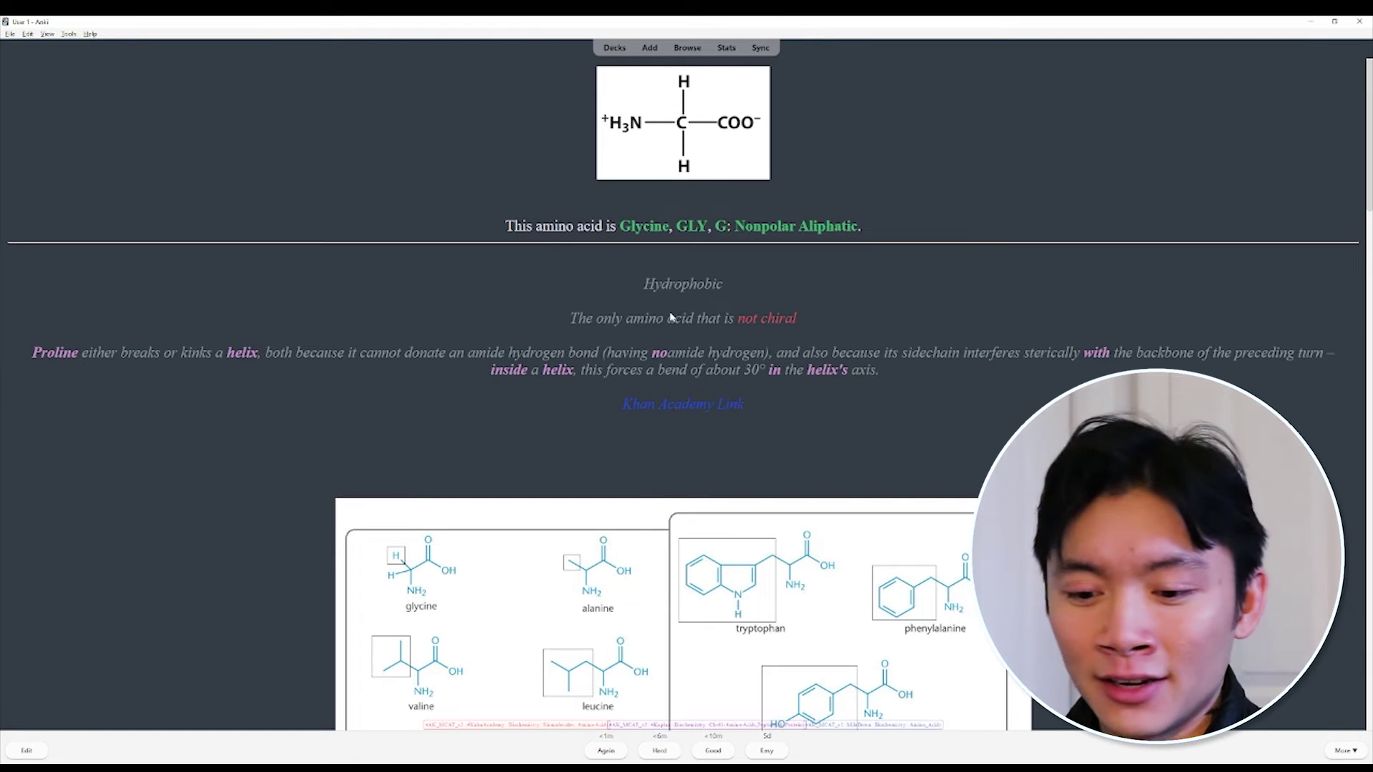
pyautogui.hotkey('shift', '2')
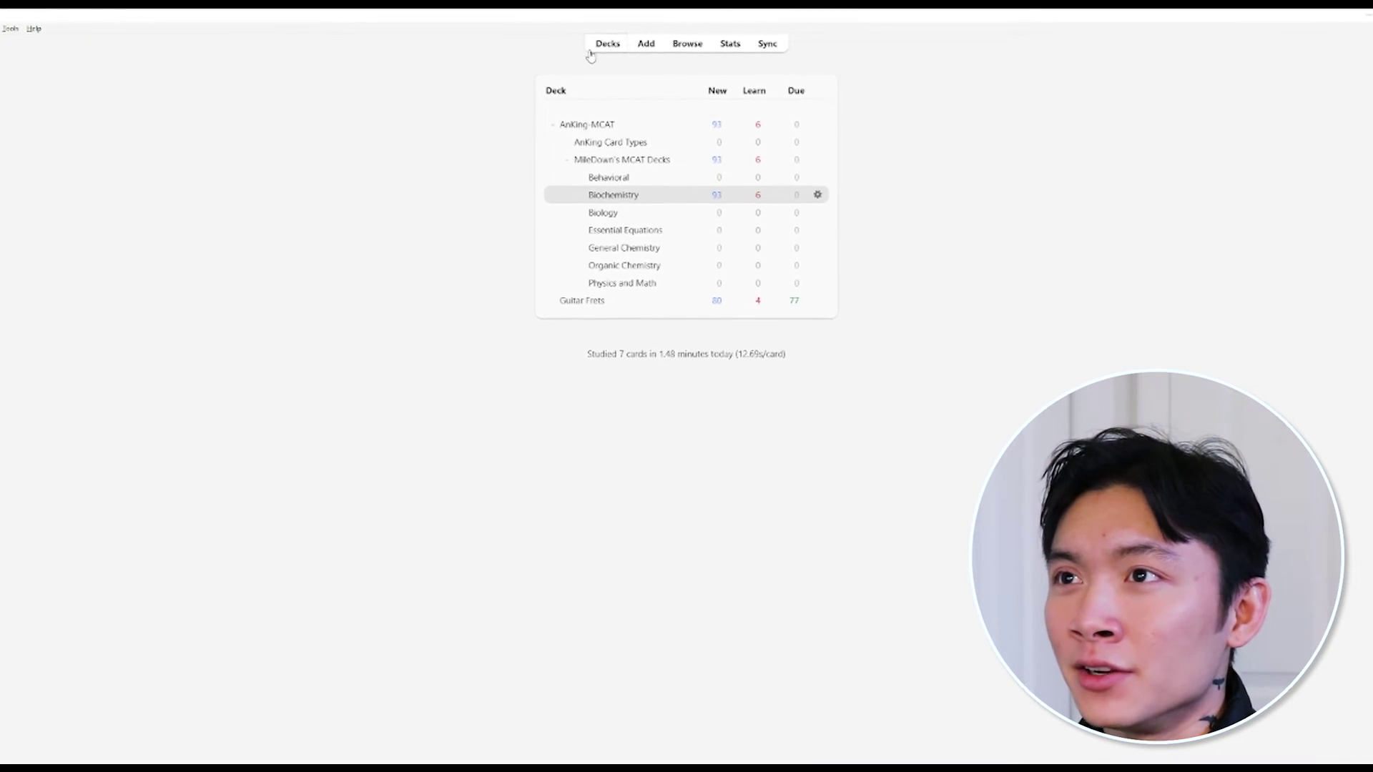
# From the deck list, open the Add window for a new note.
pyautogui.click(641, 43)
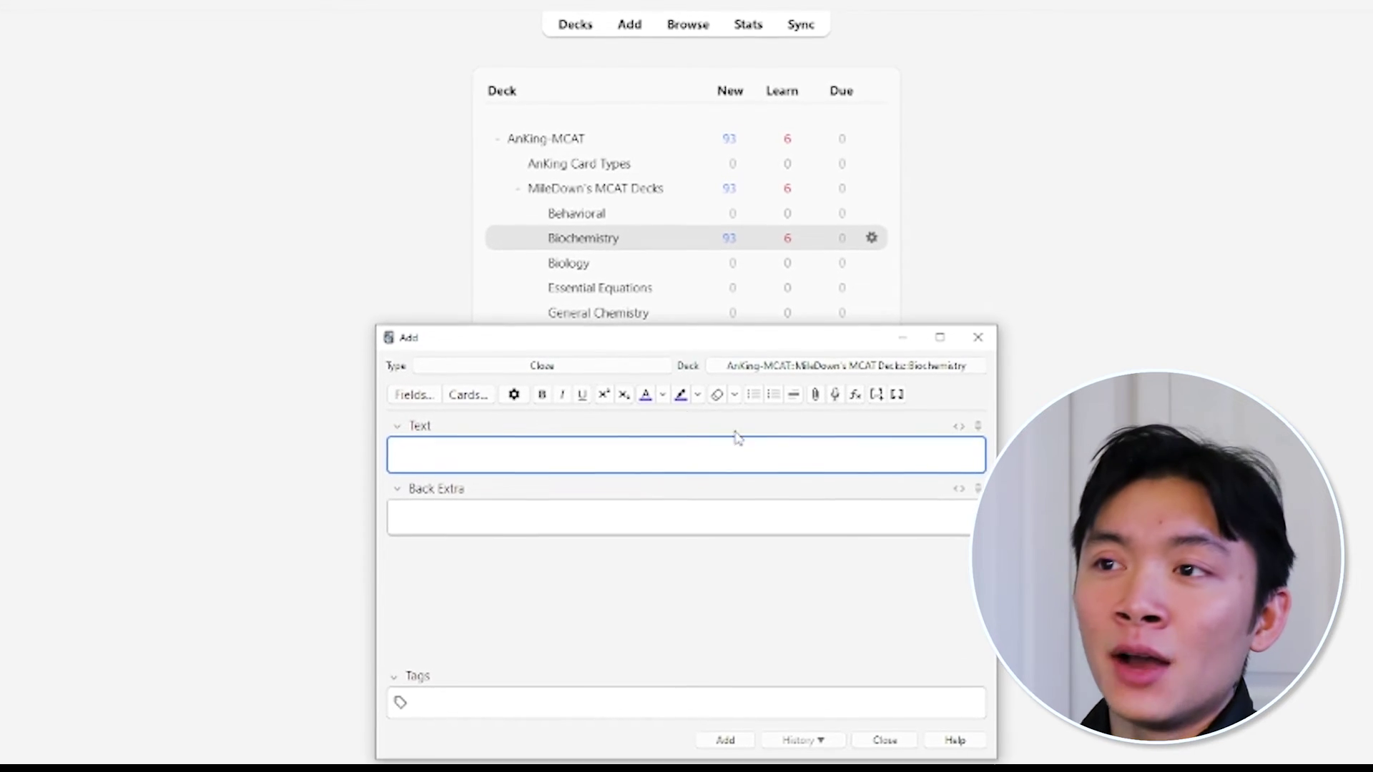
# Set the note type to Cloze and create a new target deck named 'missed qs'.
pyautogui.click(593, 372)
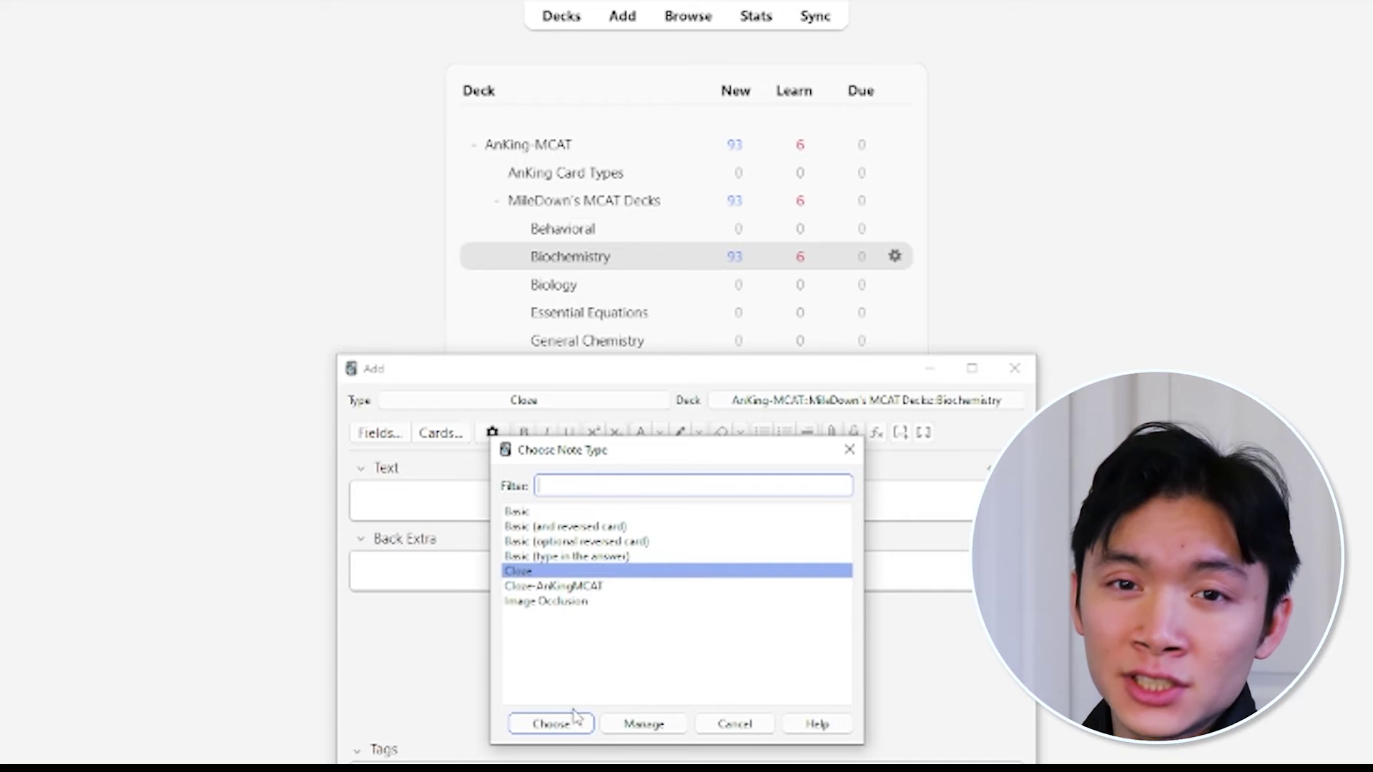
pyautogui.click(559, 724)
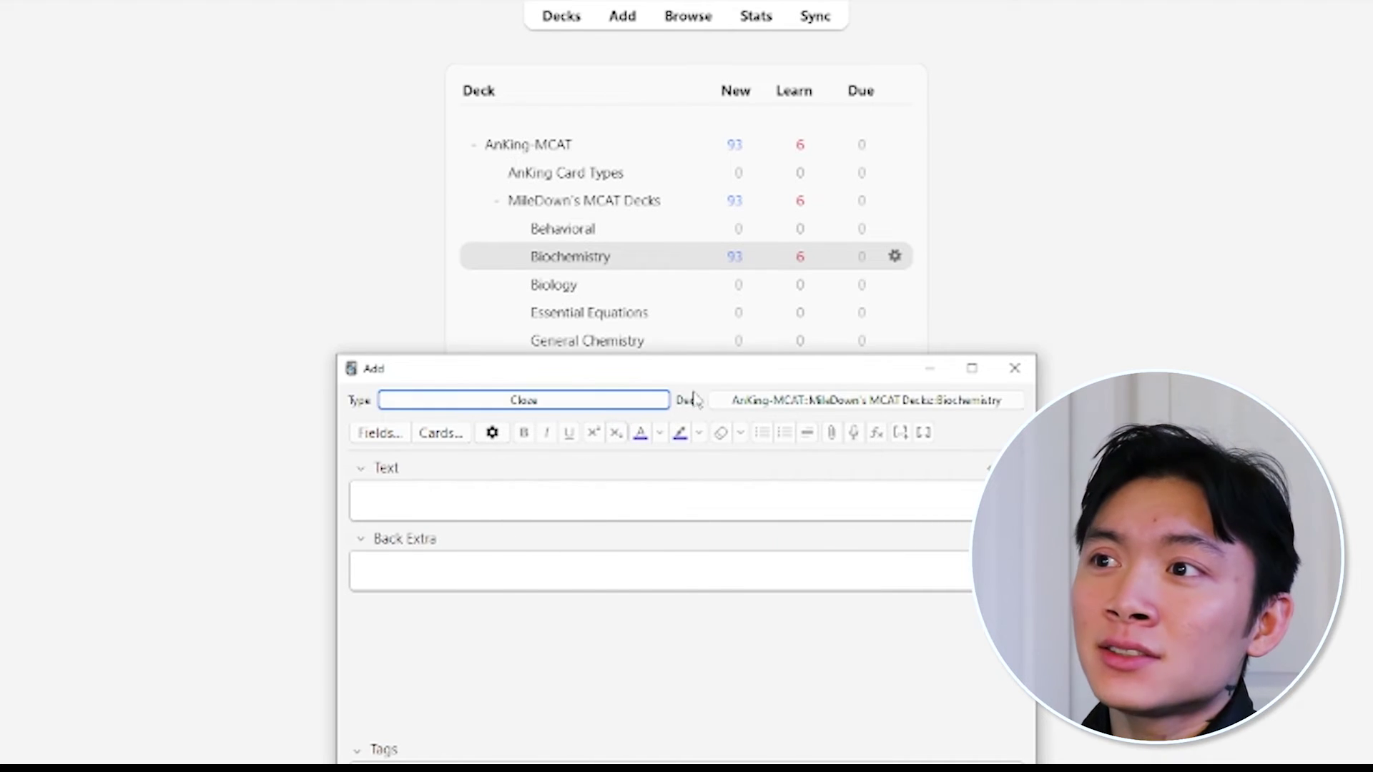
pyautogui.click(809, 402)
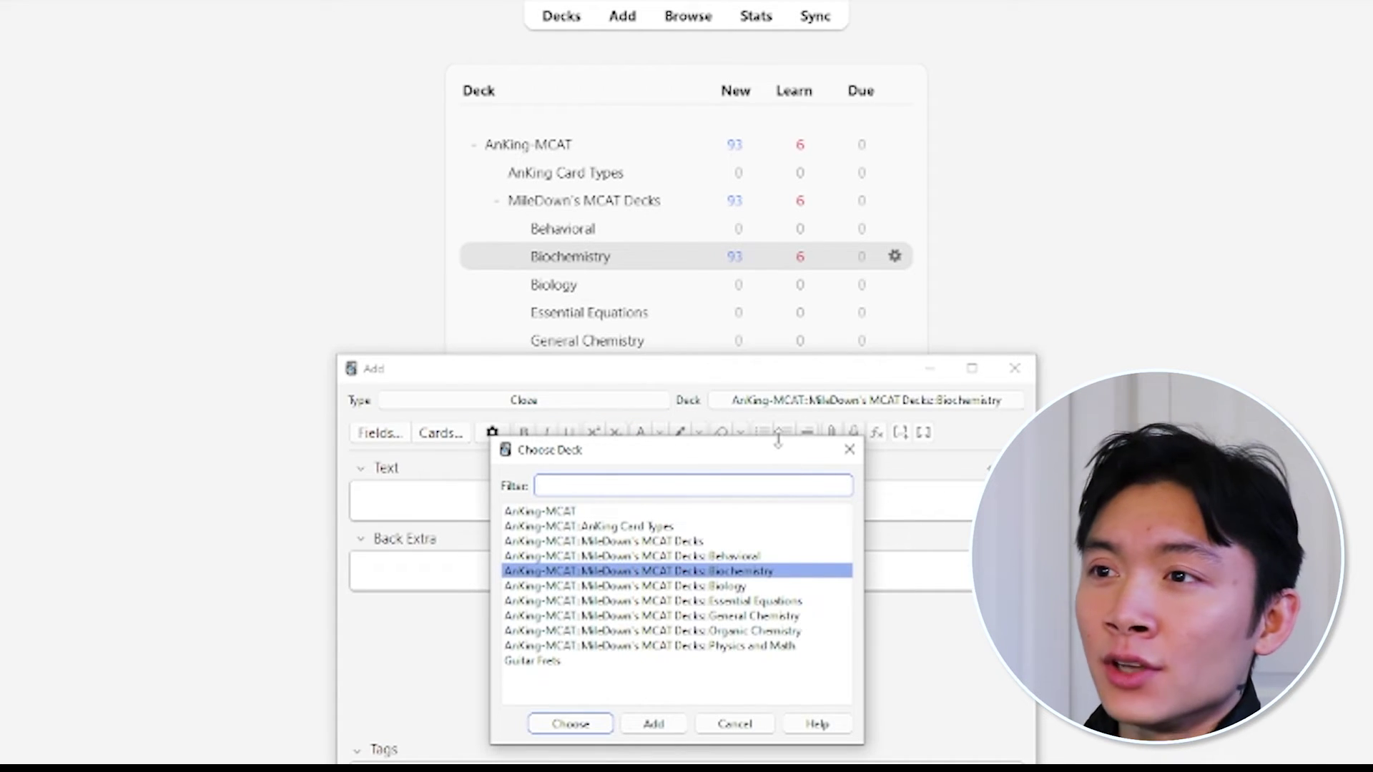
pyautogui.click(681, 726)
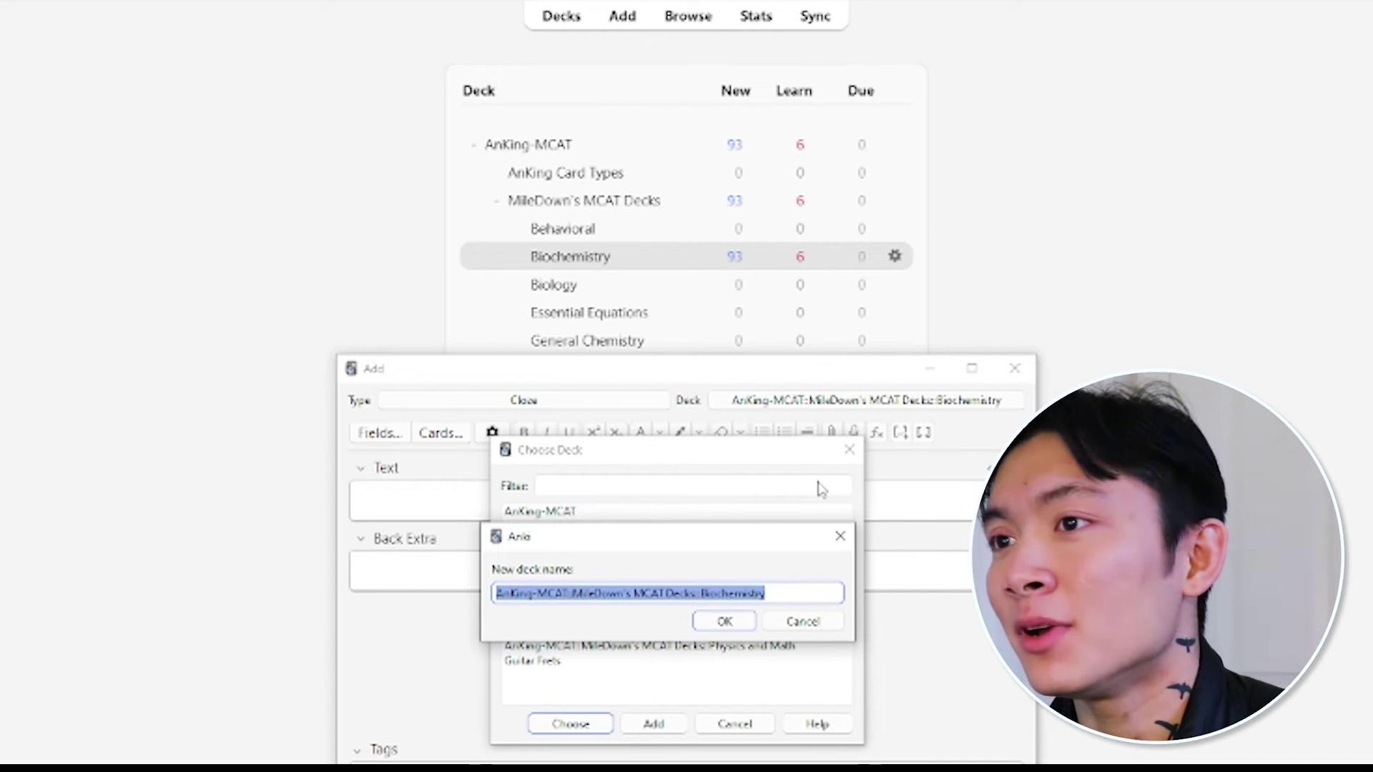
pyautogui.write('miss')
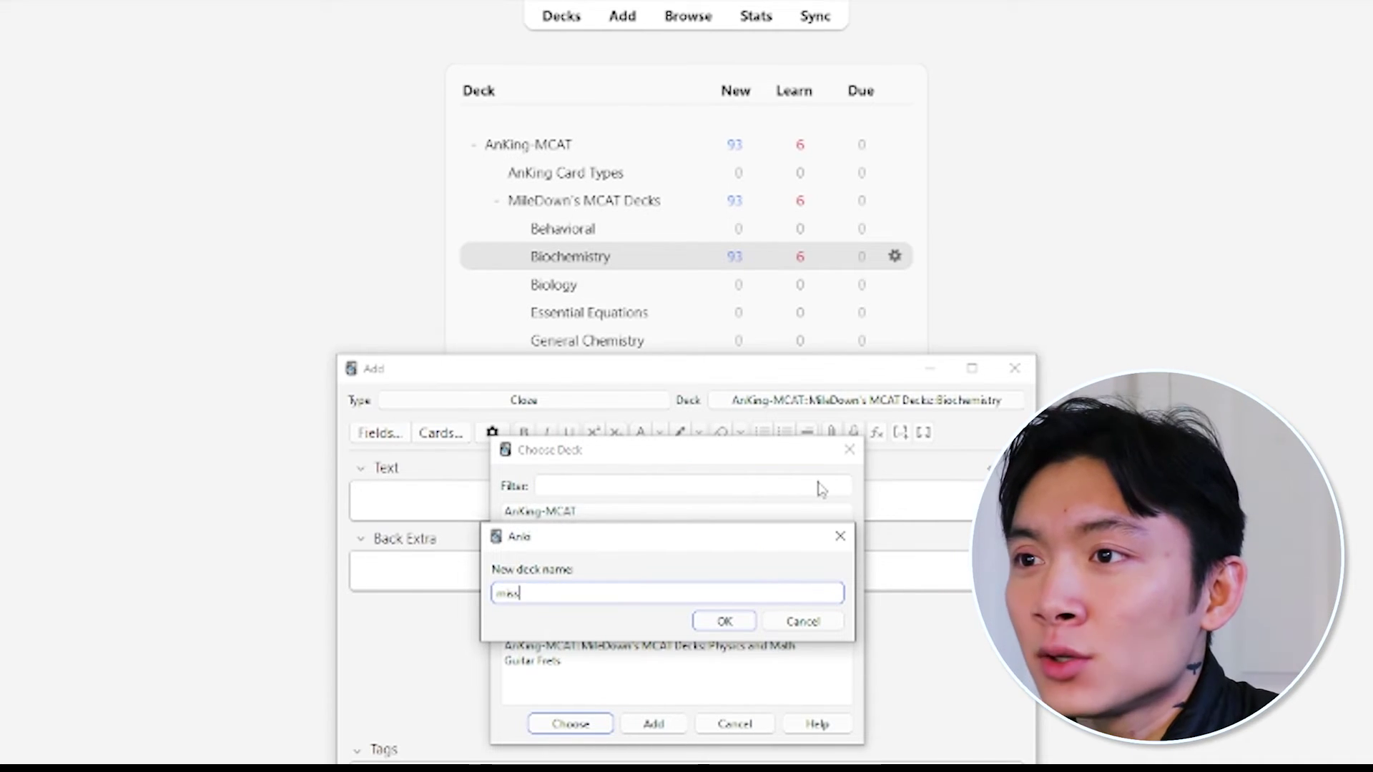
pyautogui.write('ed qs')
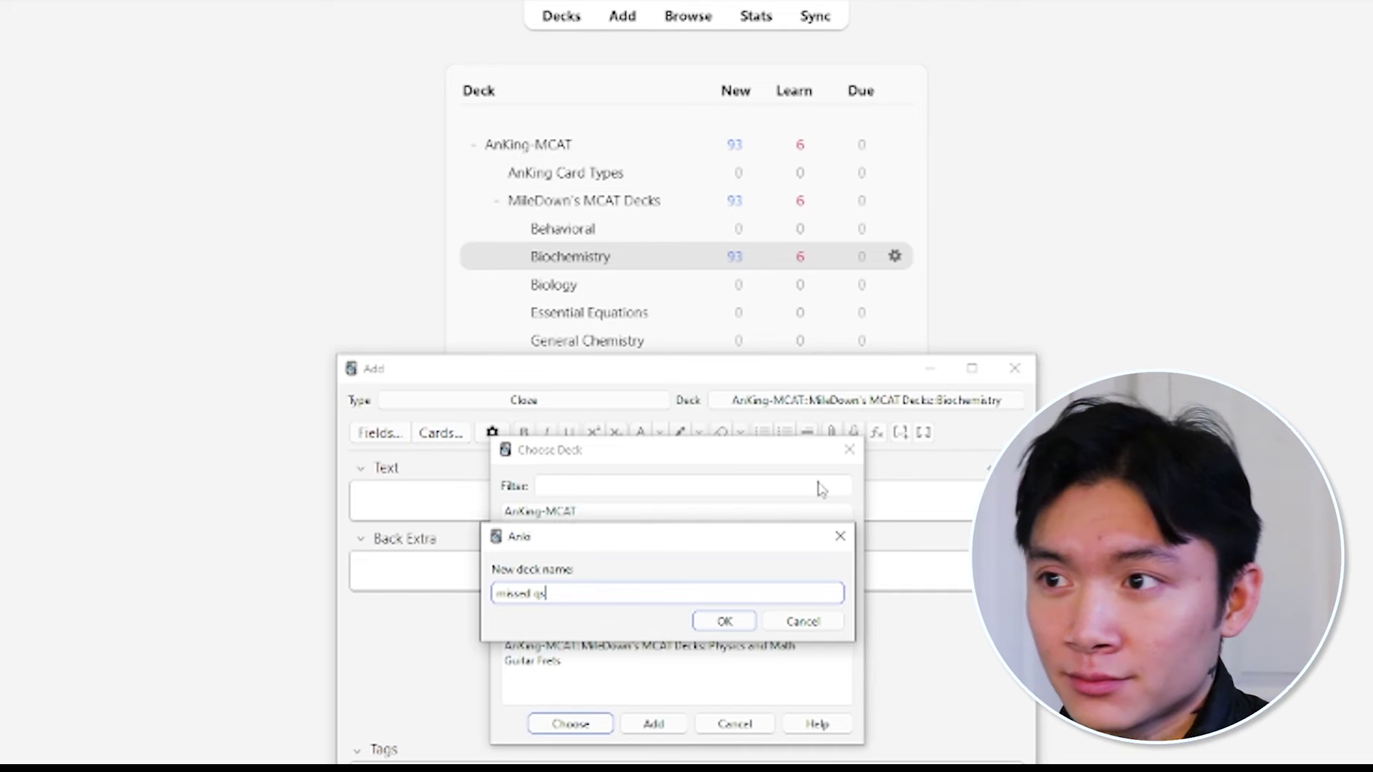
pyautogui.press('Return')
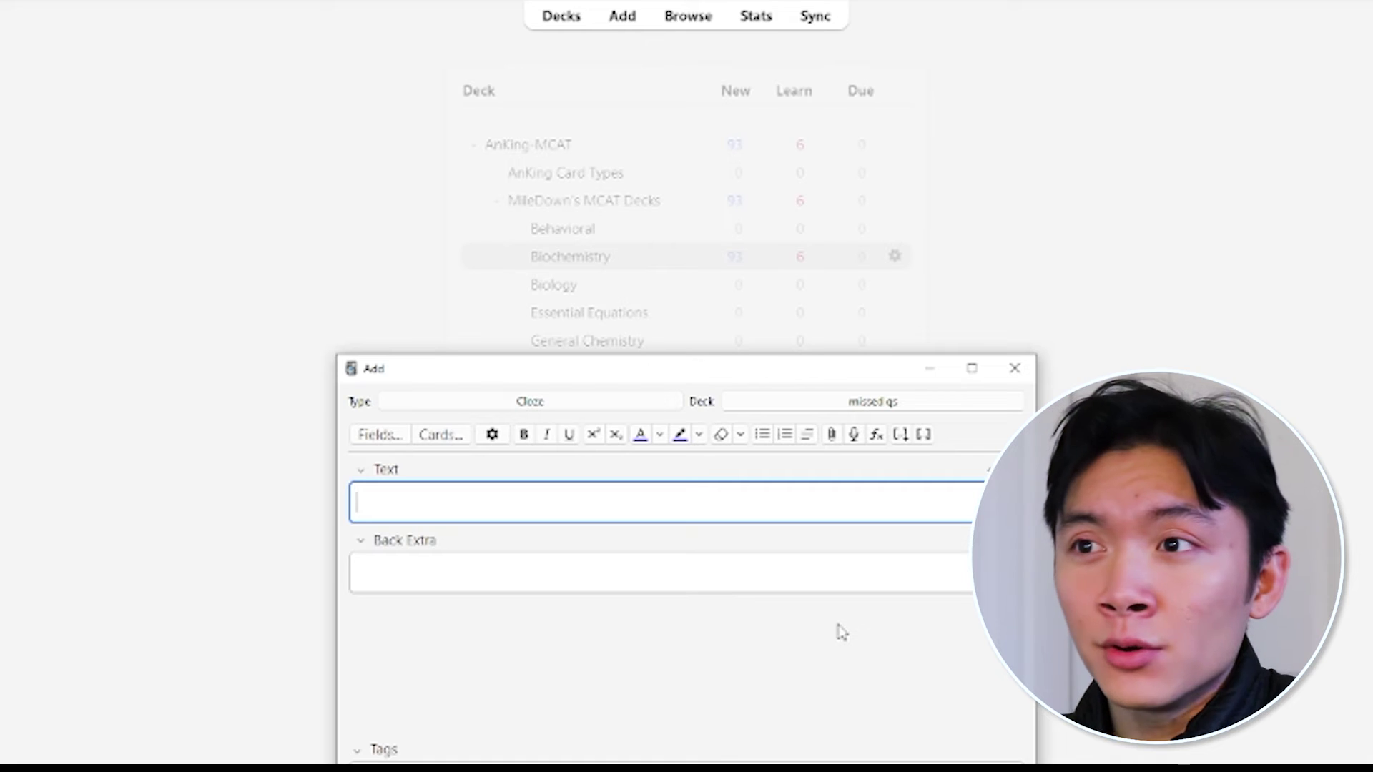
# Add the cloze note '{{c1::dynein}} transports {{c2::towards}} the nucleus' to missed qs.
pyautogui.write('{{c2')
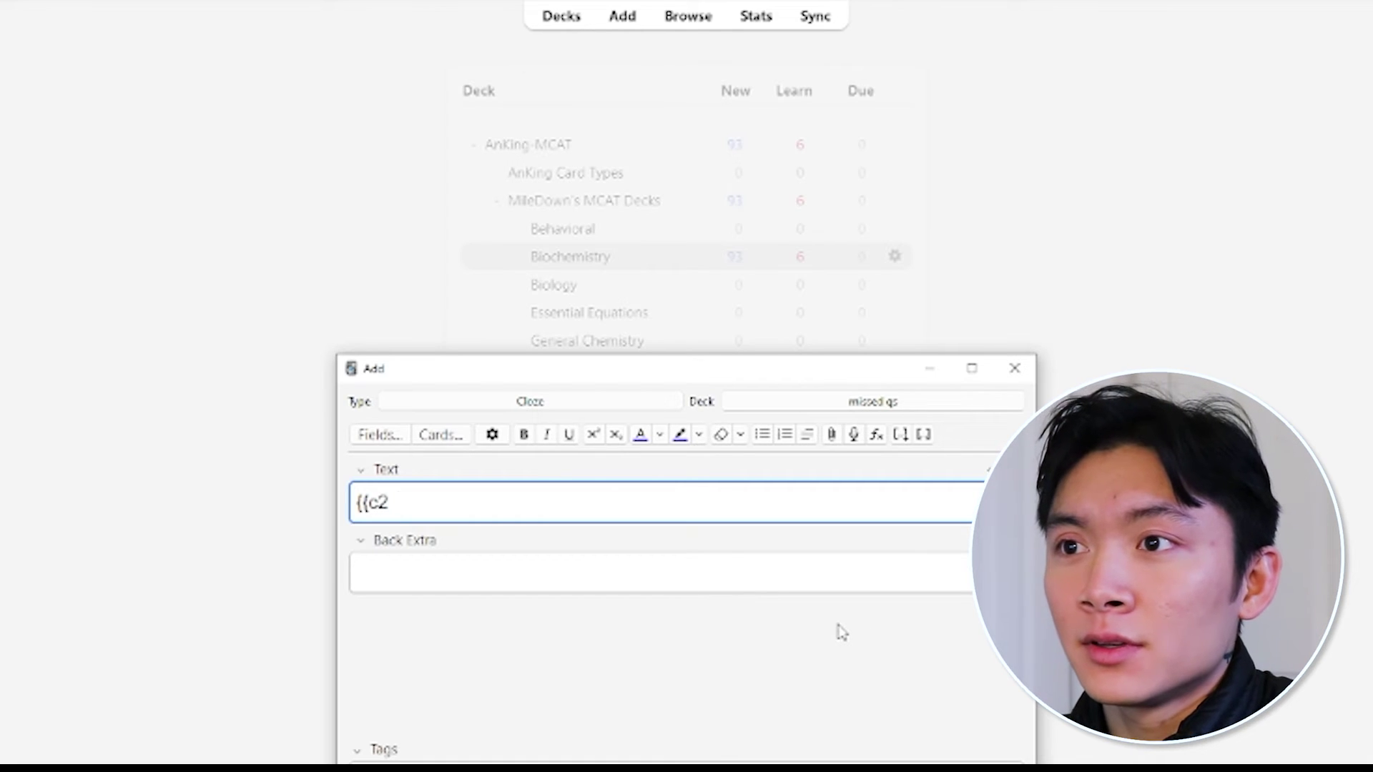
pyautogui.press('BackSpace')
pyautogui.write('2')
pyautogui.press('BackSpace')
pyautogui.write('1')
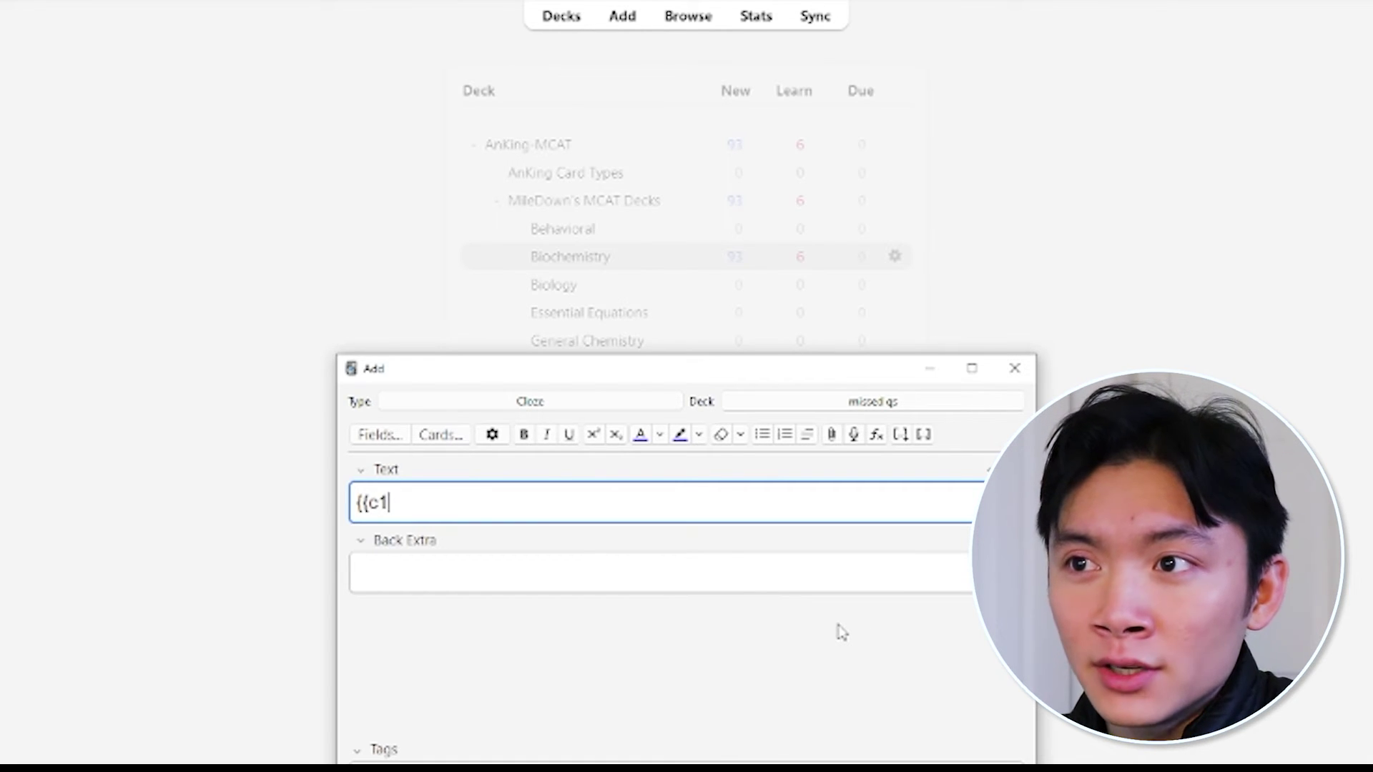
pyautogui.write('::')
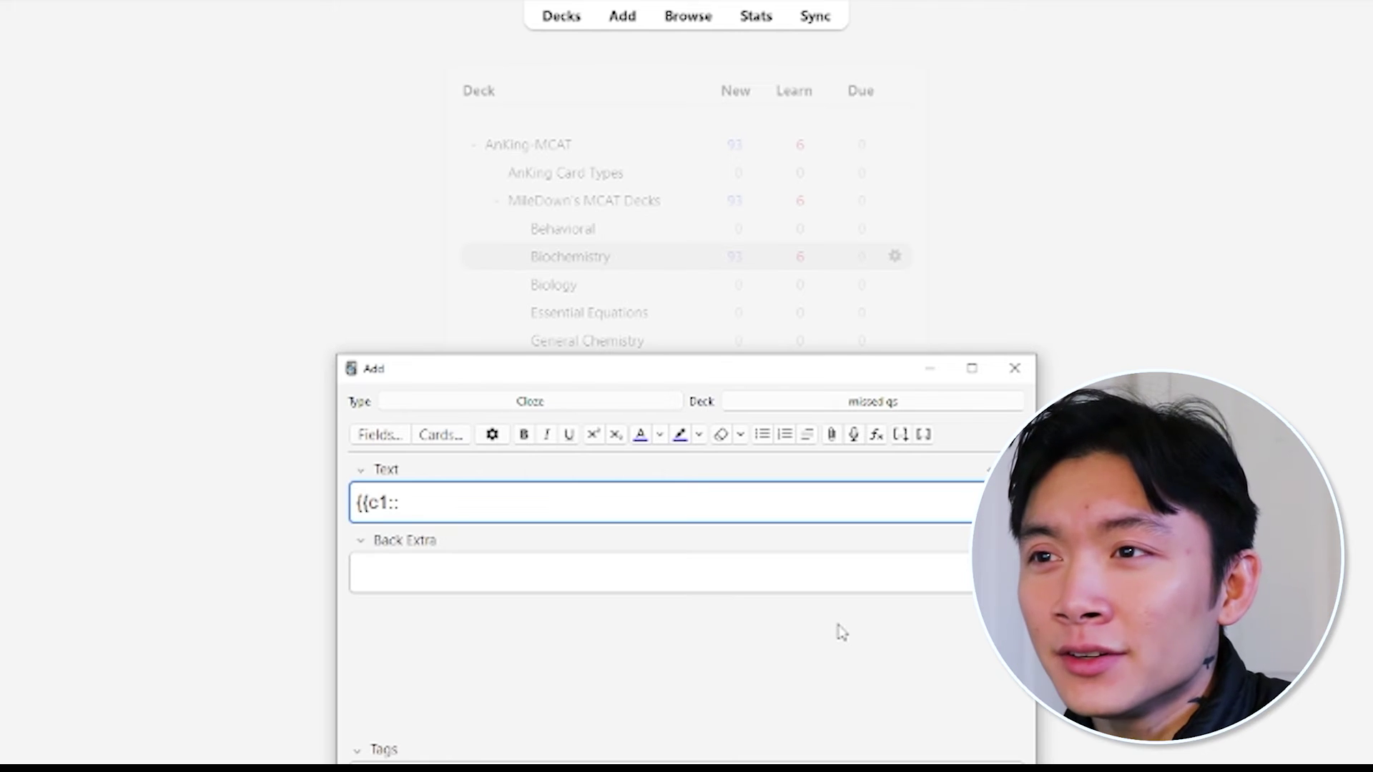
pyautogui.write('Dynein)')
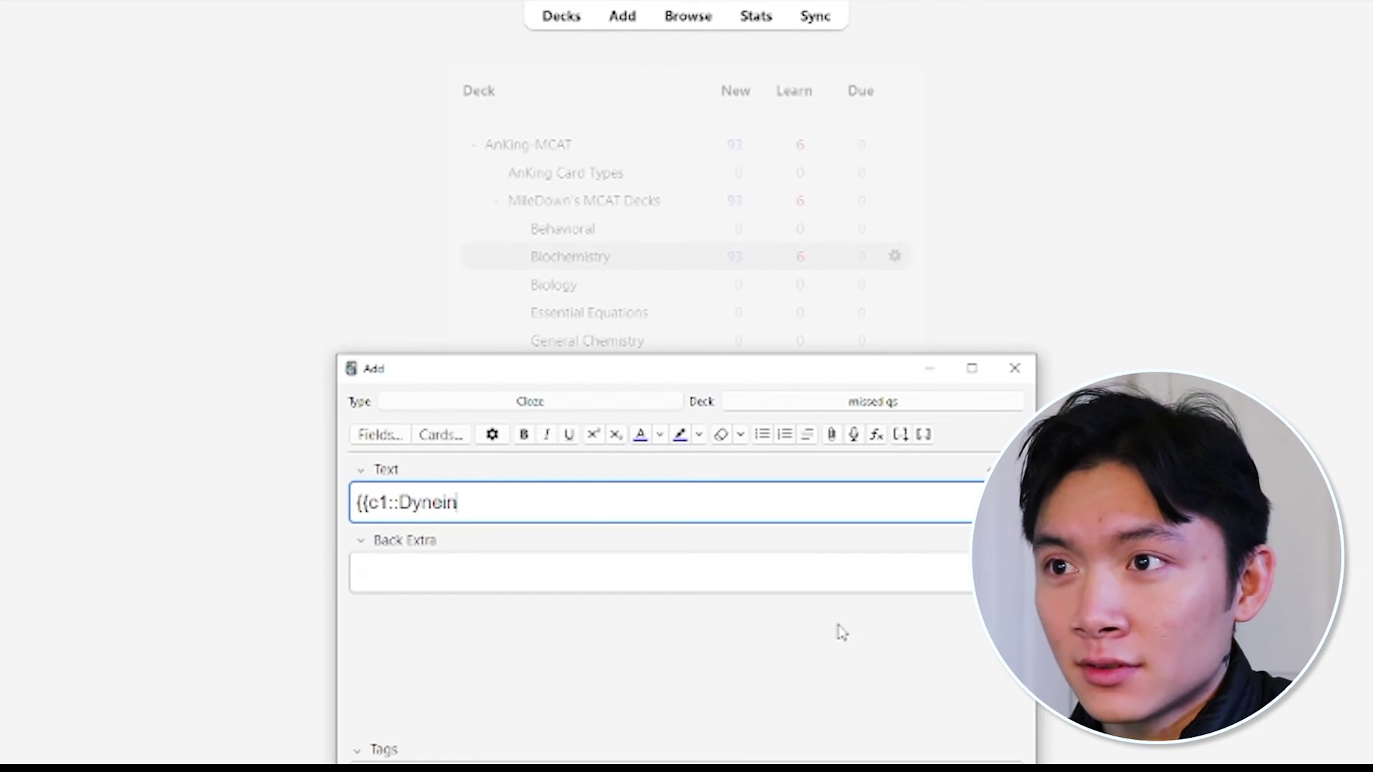
pyautogui.press('BackSpace')
pyautogui.write('}} transports ')
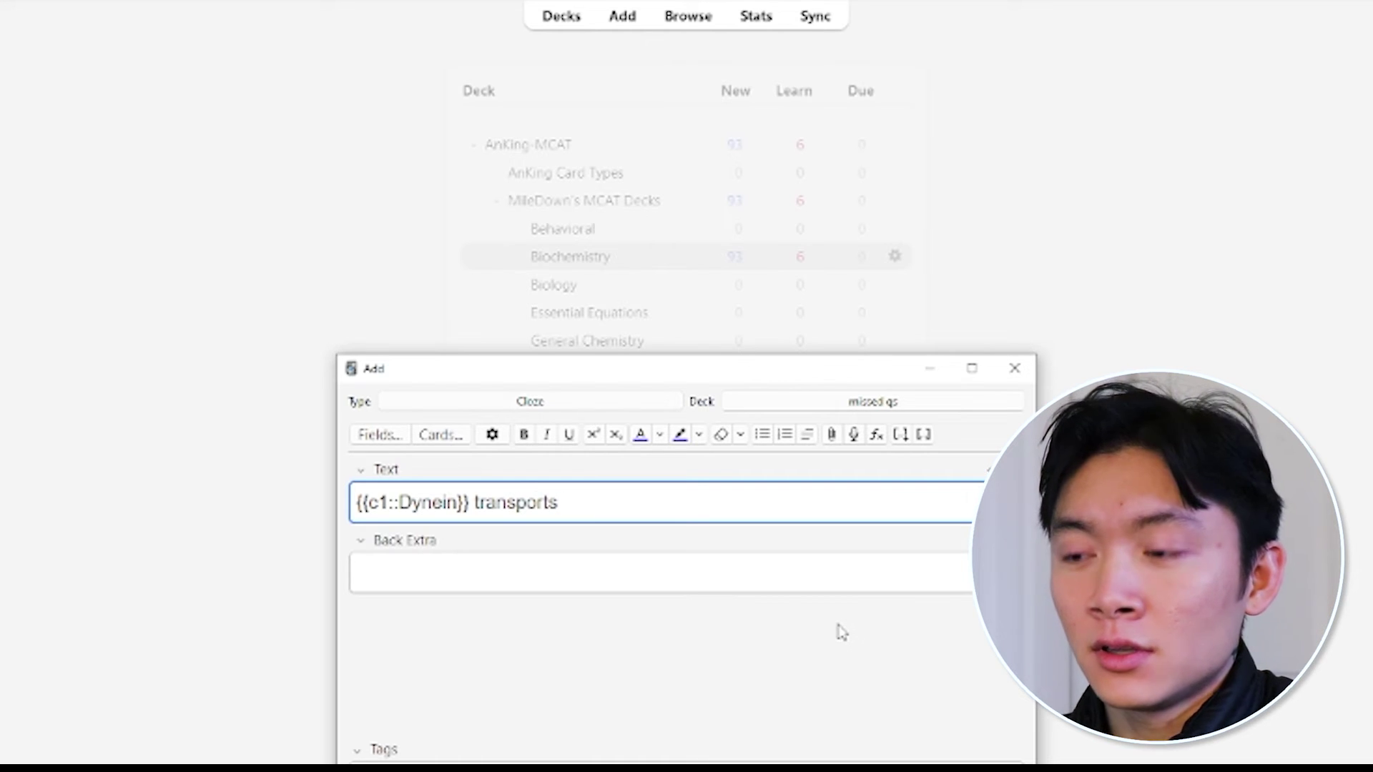
pyautogui.write('{{c')
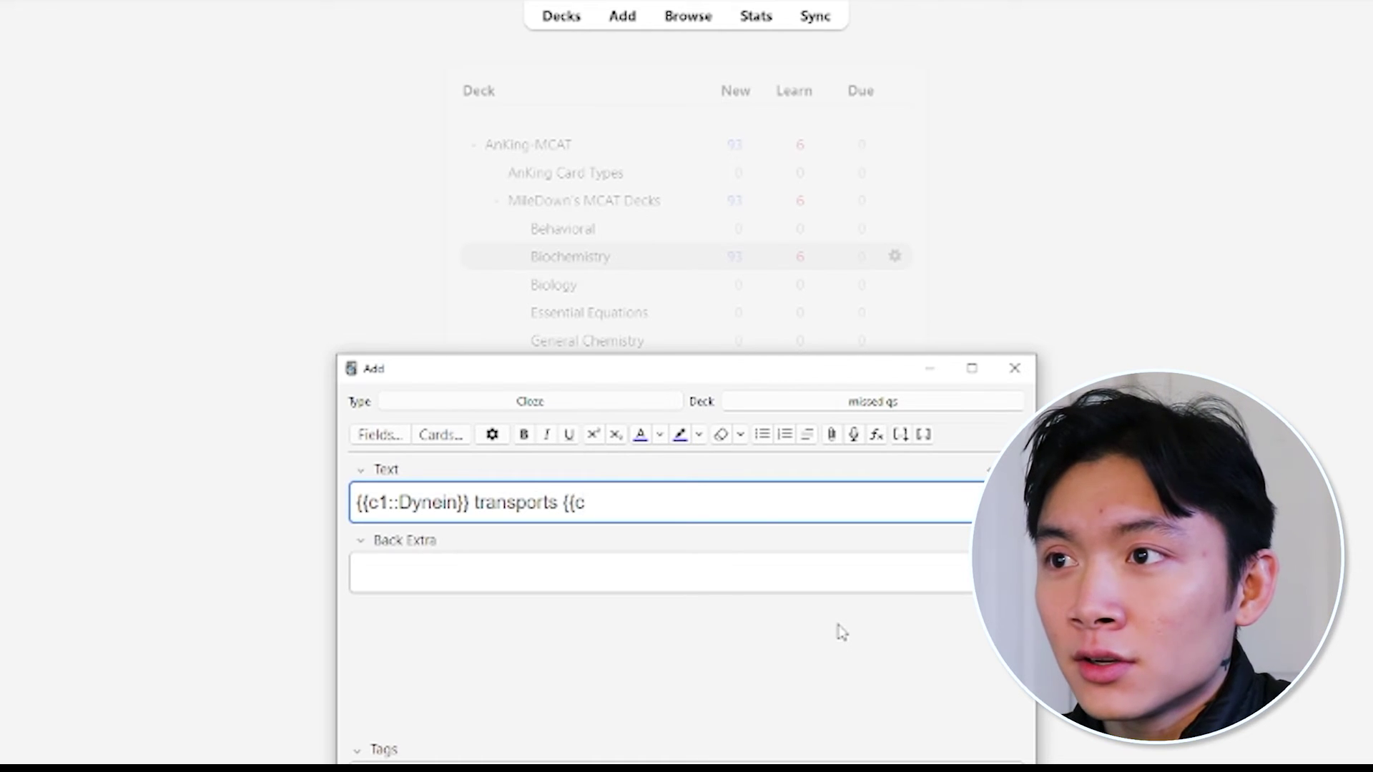
pyautogui.write('2::')
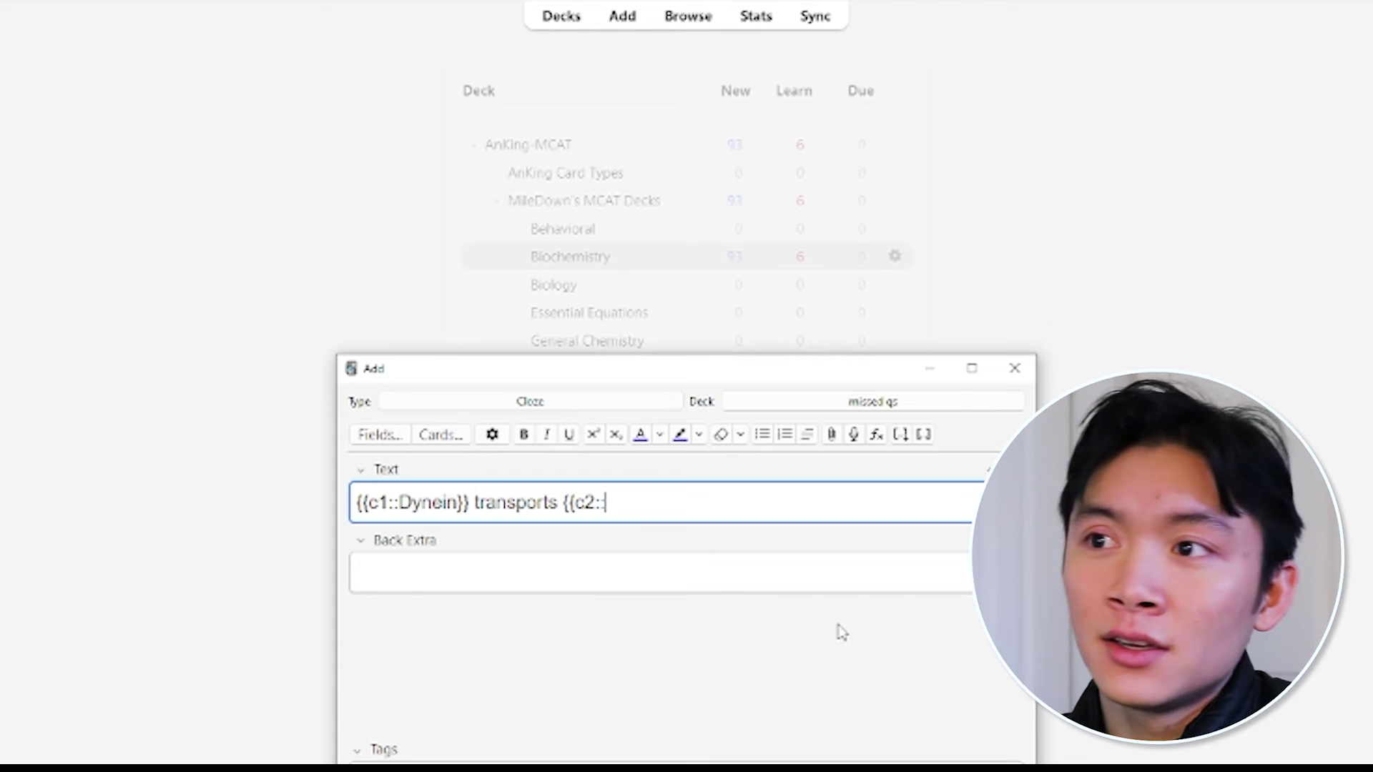
pyautogui.write('towards}}')
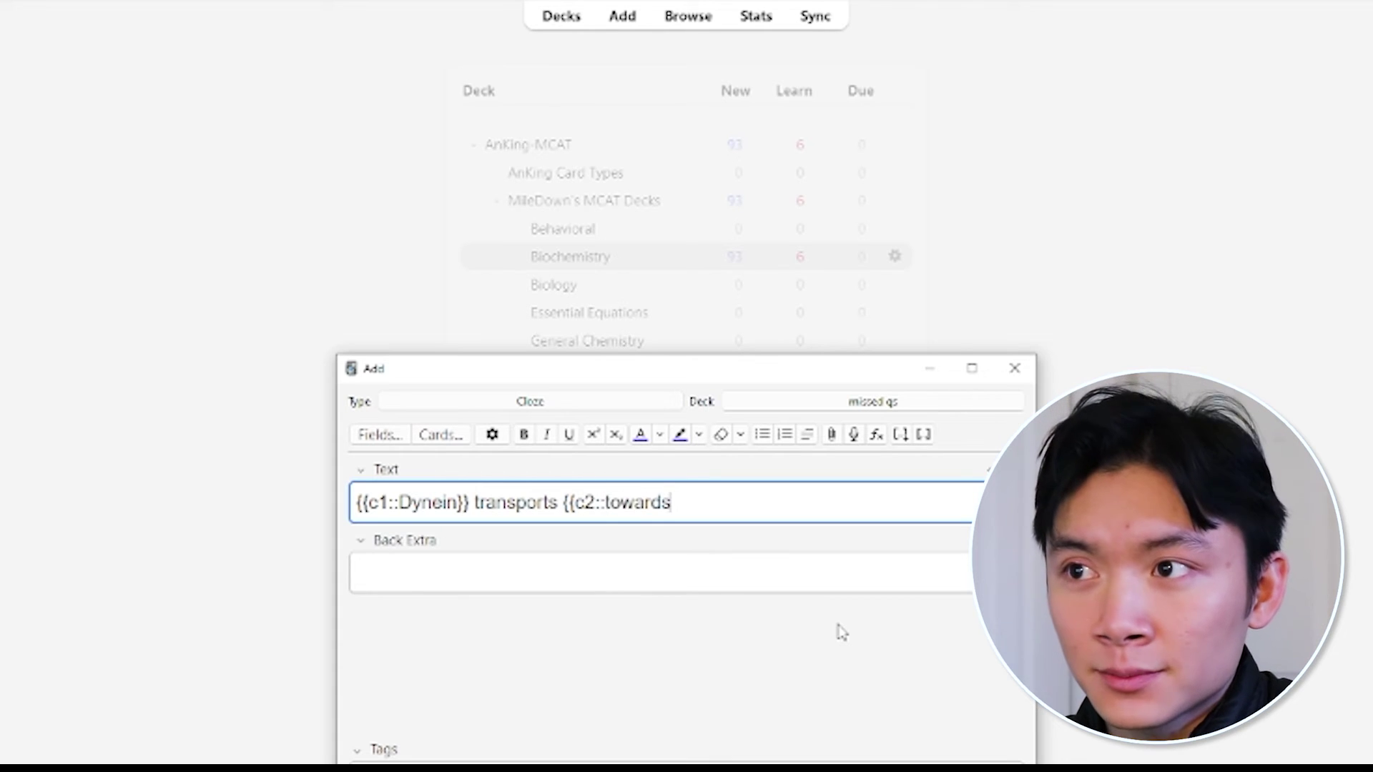
pyautogui.write(' the nucleus')
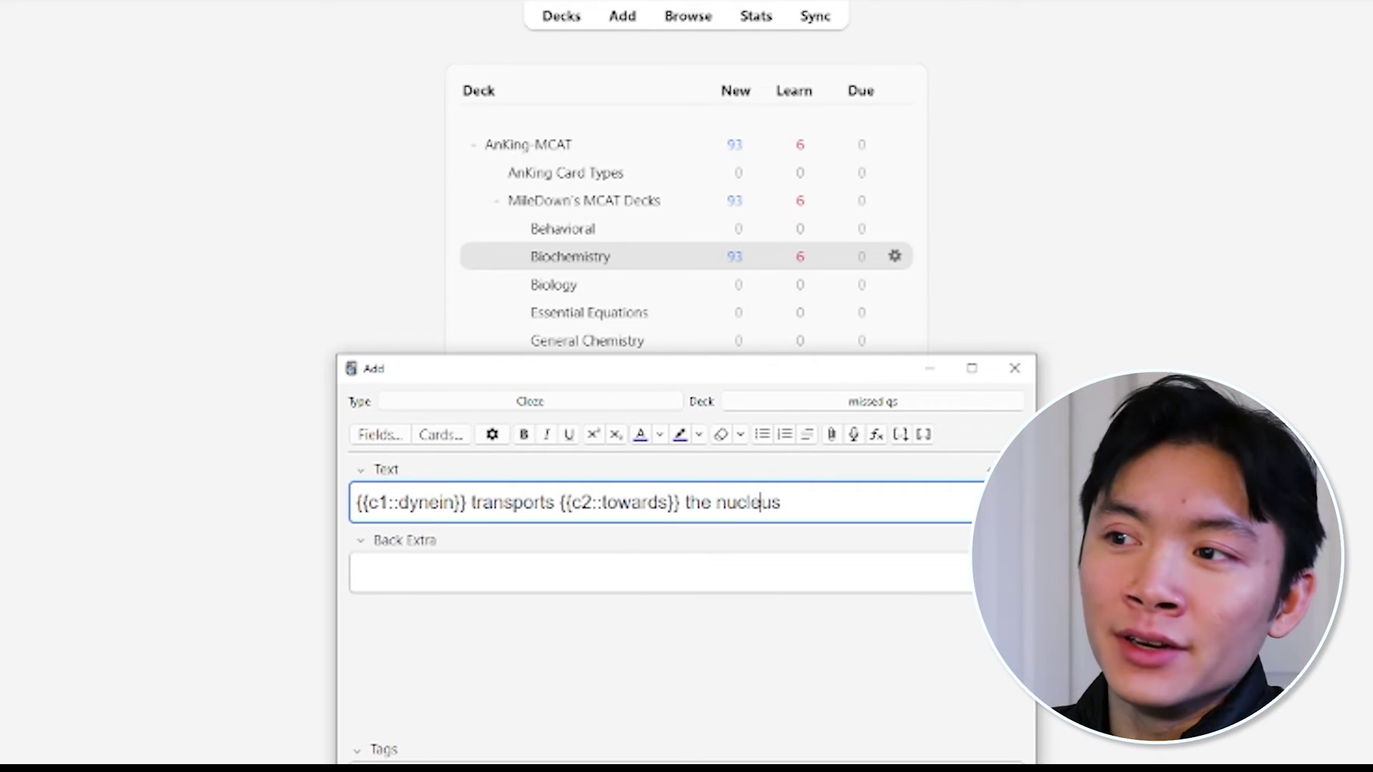
pyautogui.hotkey('ctrl', 'Return')
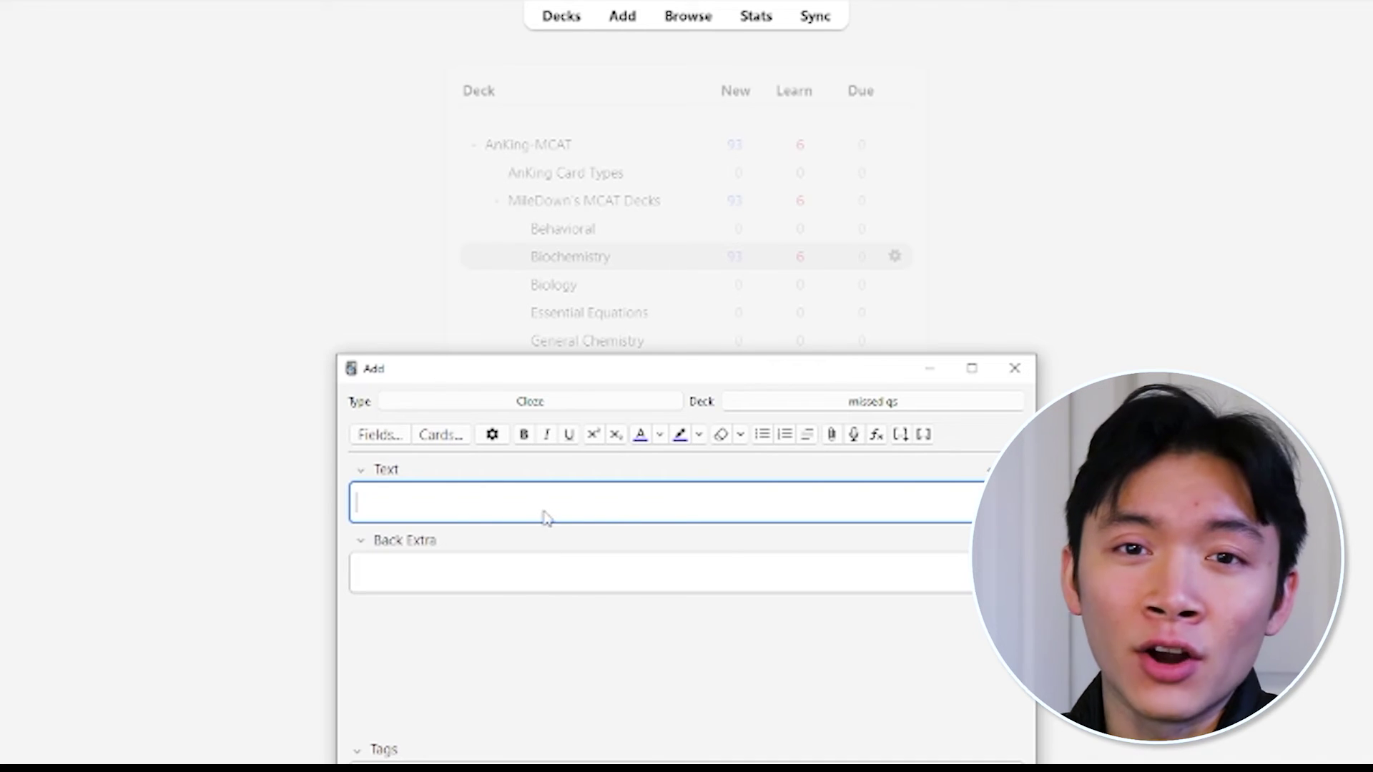
# Add the cloze note '{{c1::kinesin}} tranports {{c2::away from}} the nucleus', then close the Add window.
pyautogui.write('{{c1')
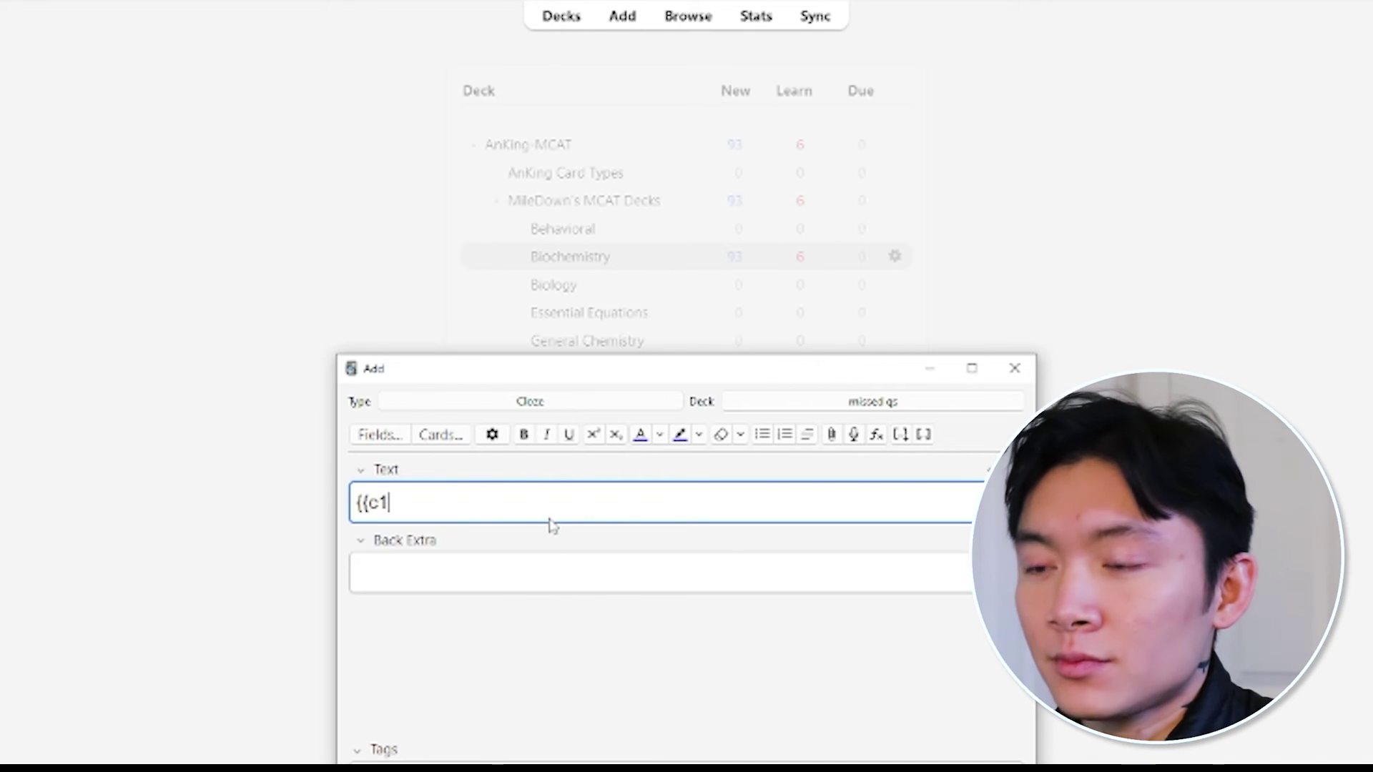
pyautogui.write('::kin')
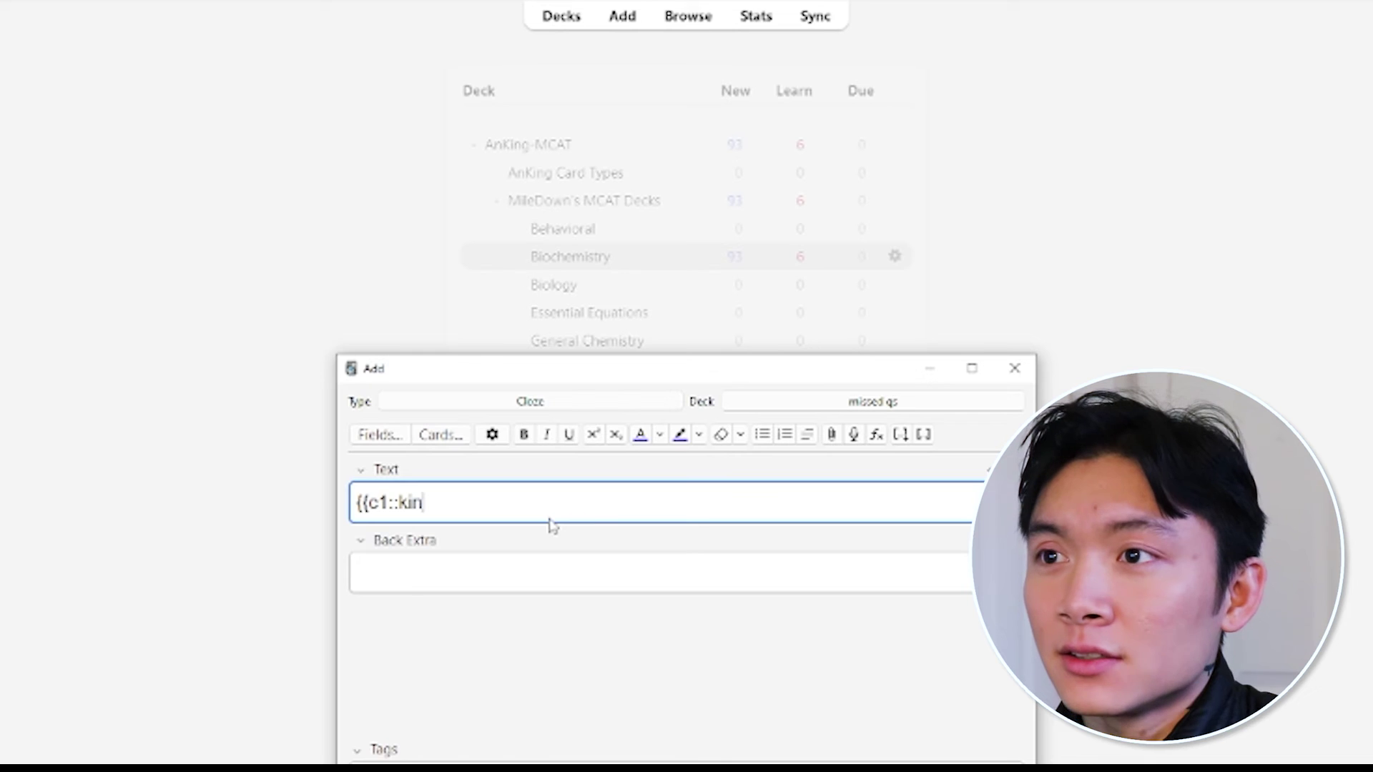
pyautogui.write('esin}} t')
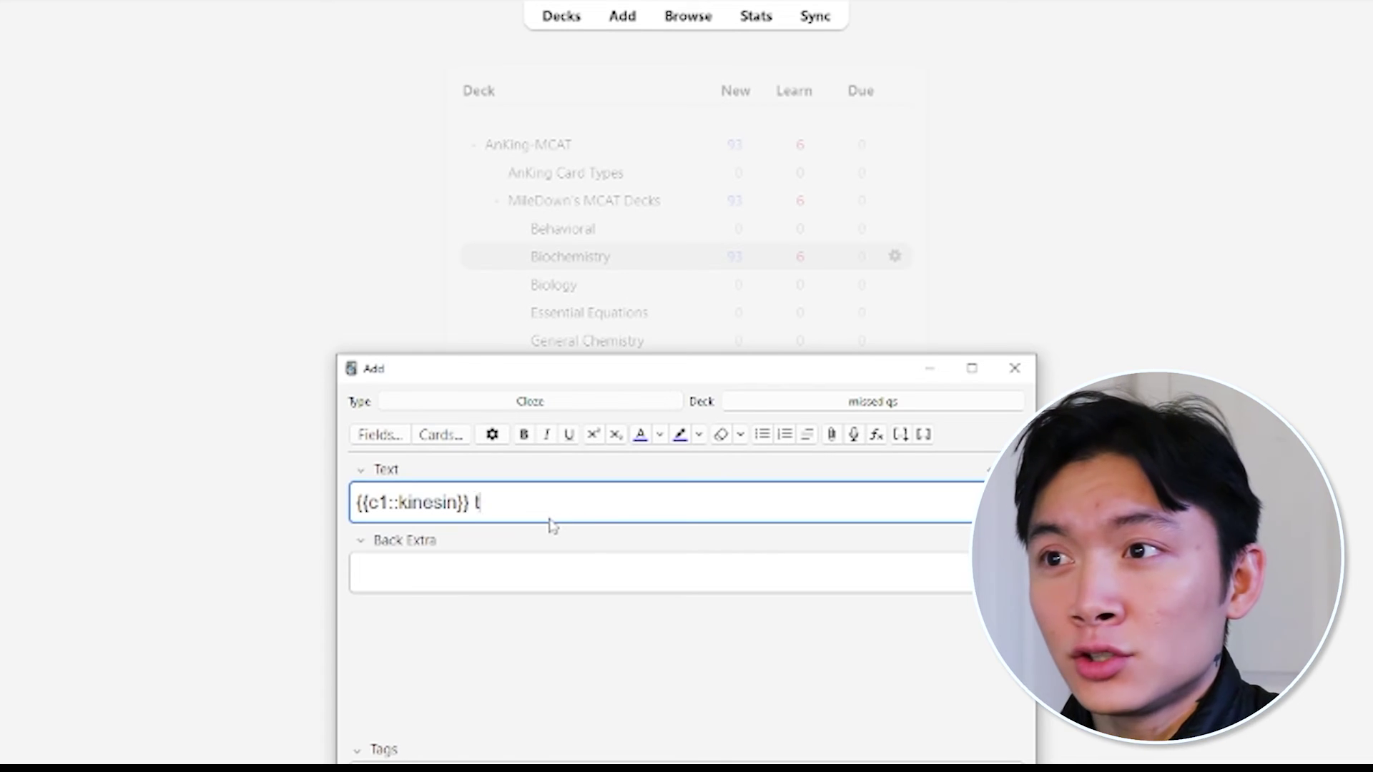
pyautogui.write('ranports {{')
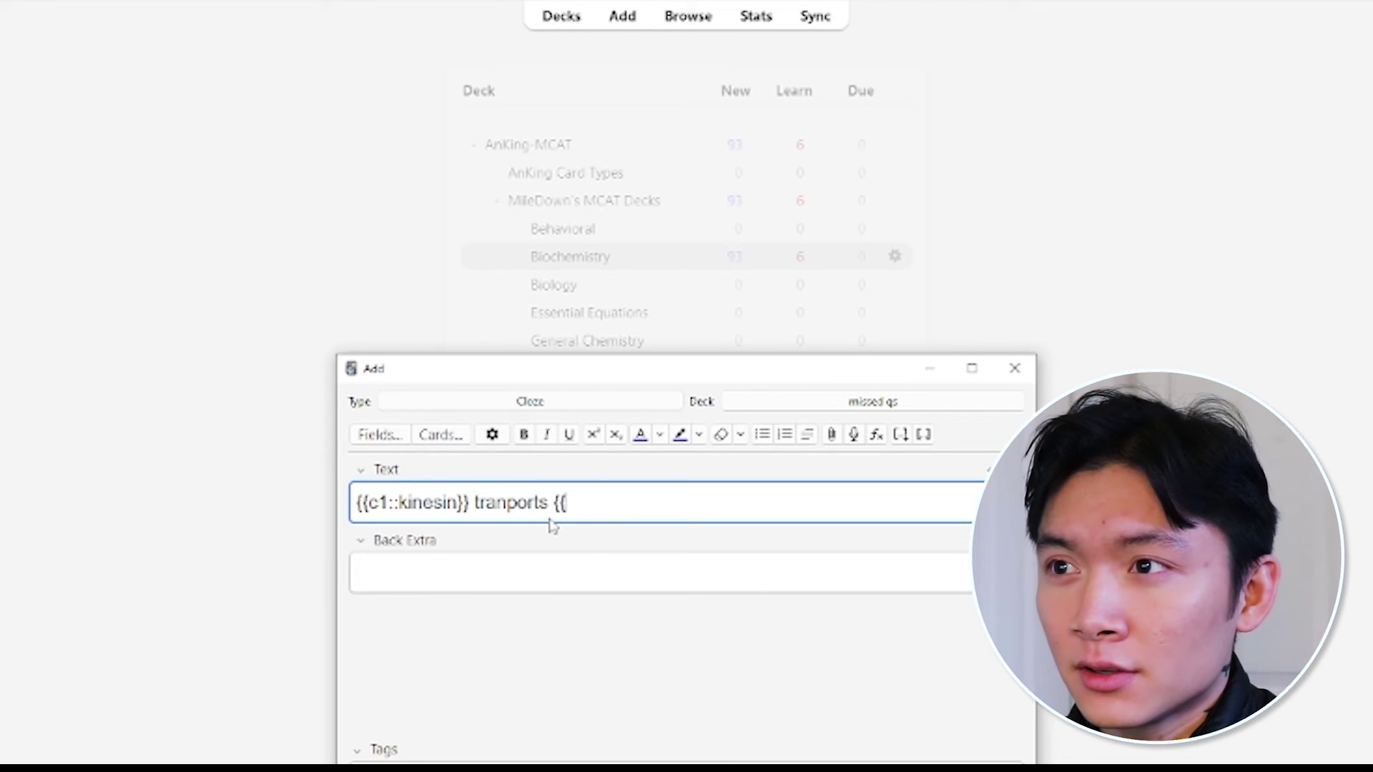
pyautogui.write('c2::away fro')
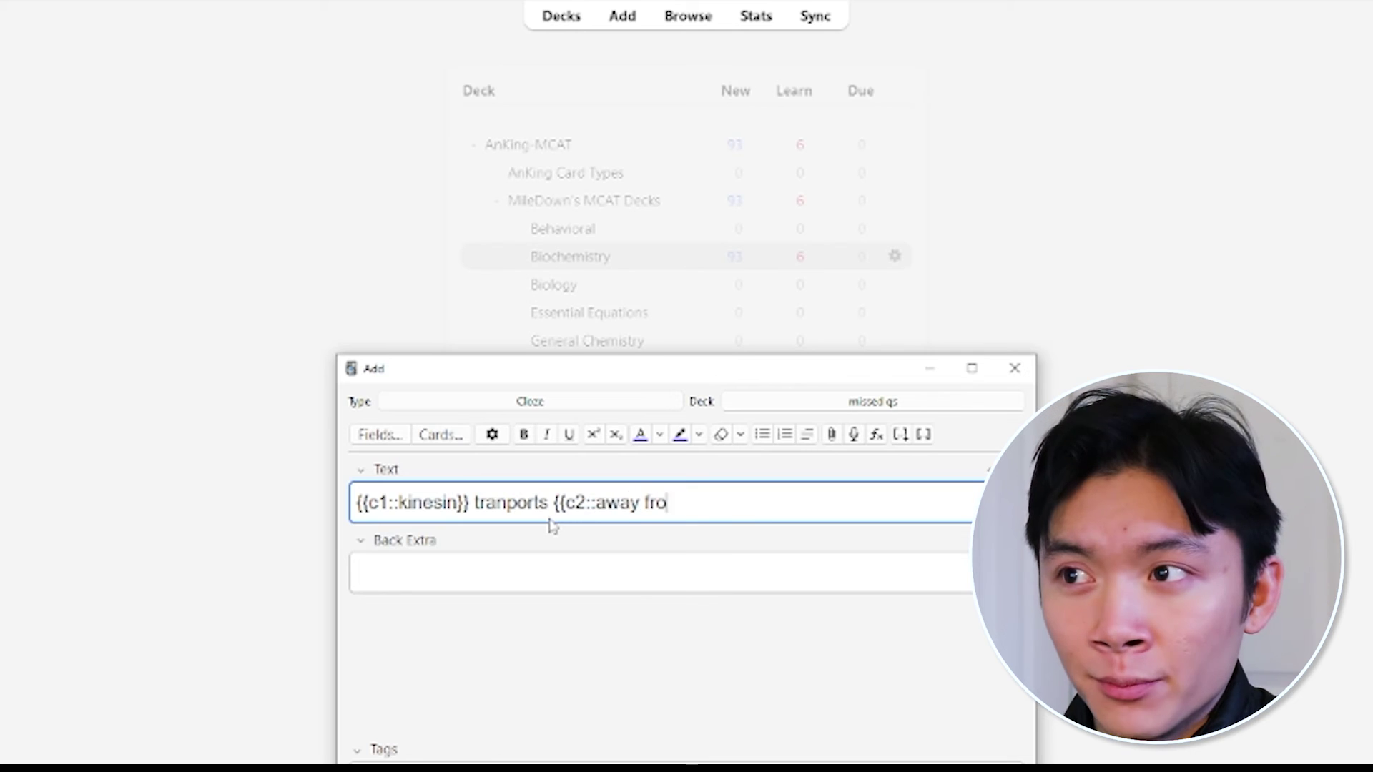
pyautogui.write('m}} the nucleus')
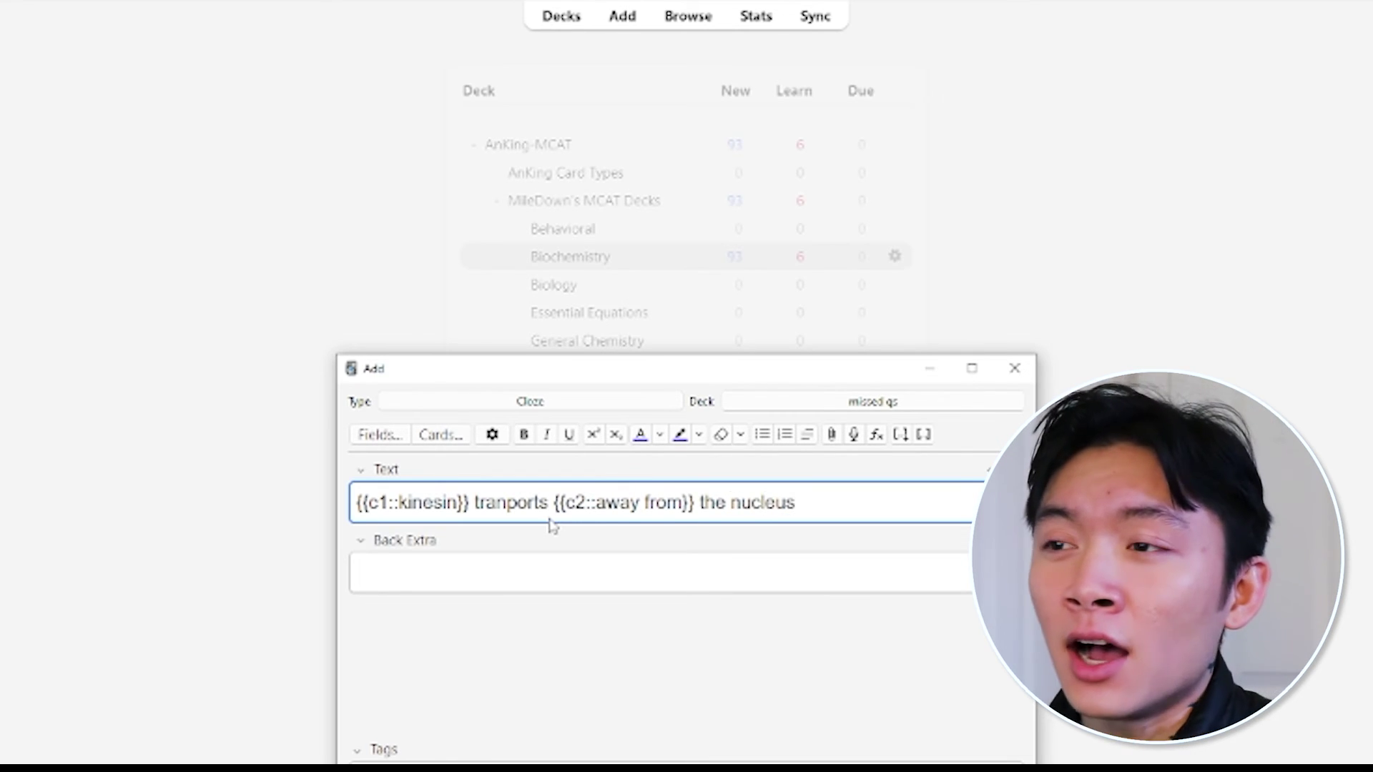
pyautogui.hotkey('ctrl', 'Return')
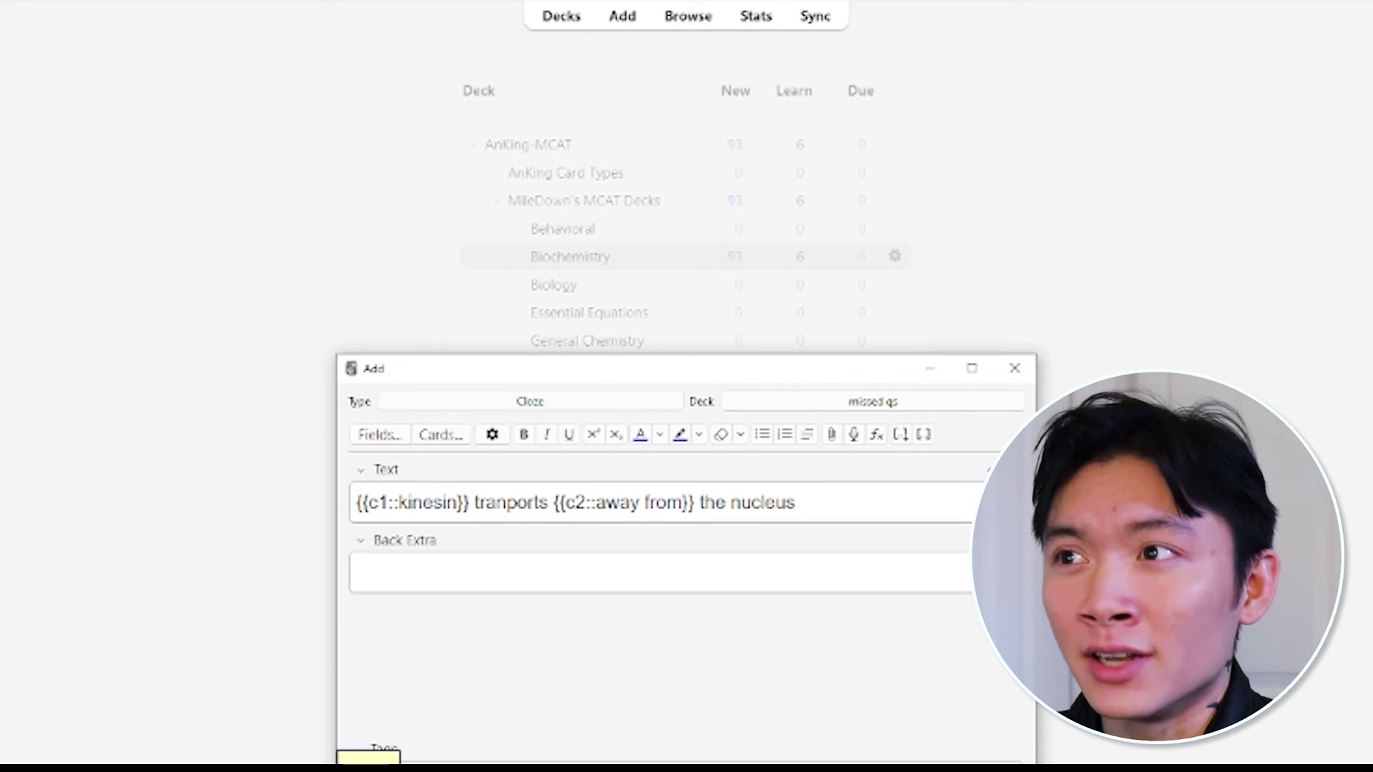
pyautogui.press('Escape')
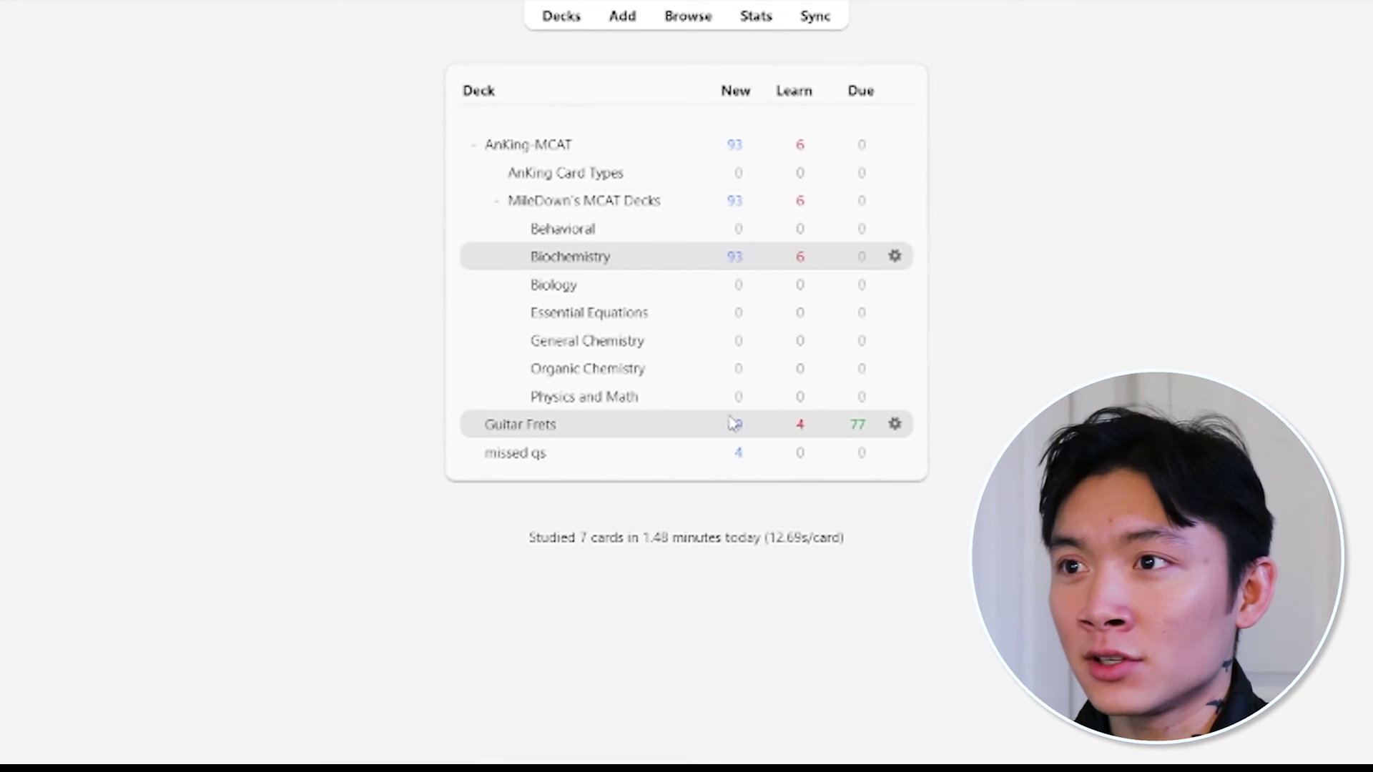
# Start a study session on the missed qs deck and answer cloze cards until the dynein card appears.
pyautogui.click(513, 458)
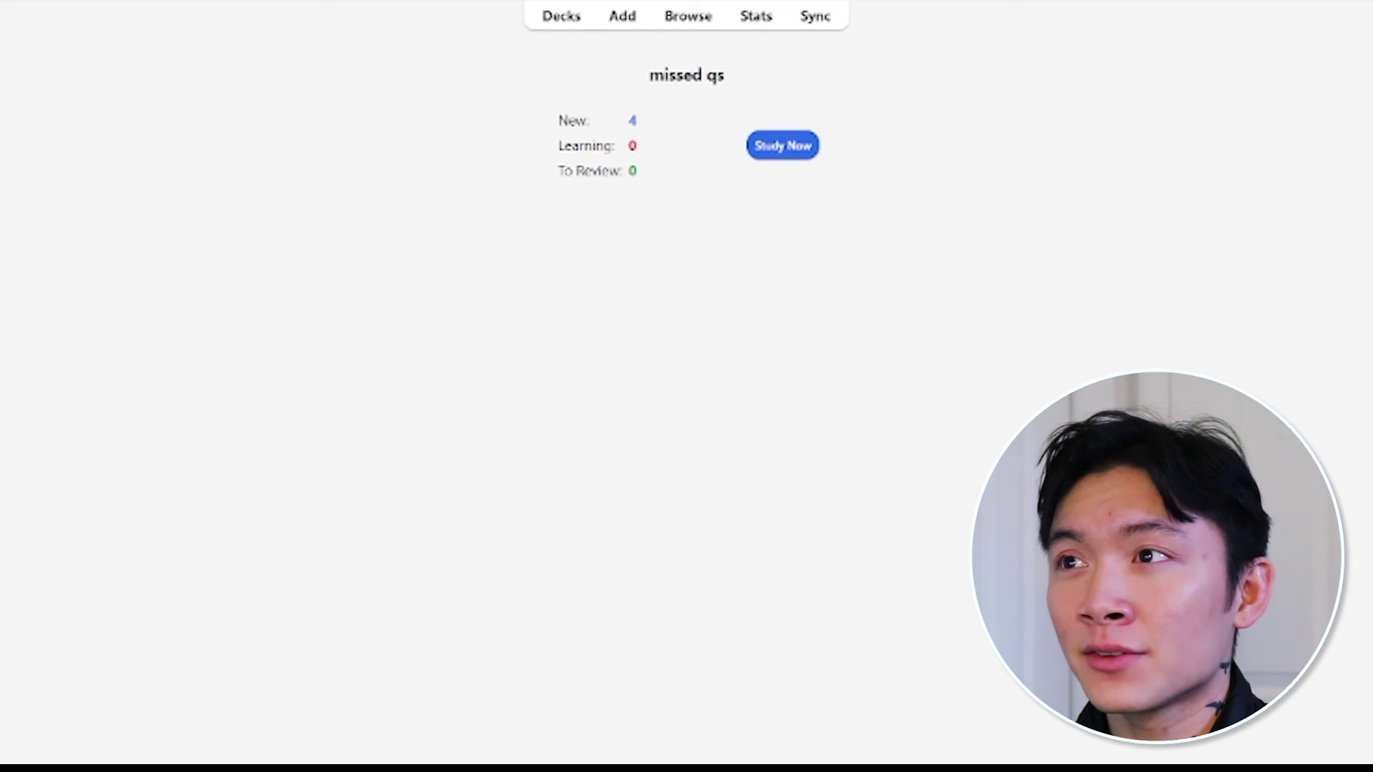
pyautogui.press('s')
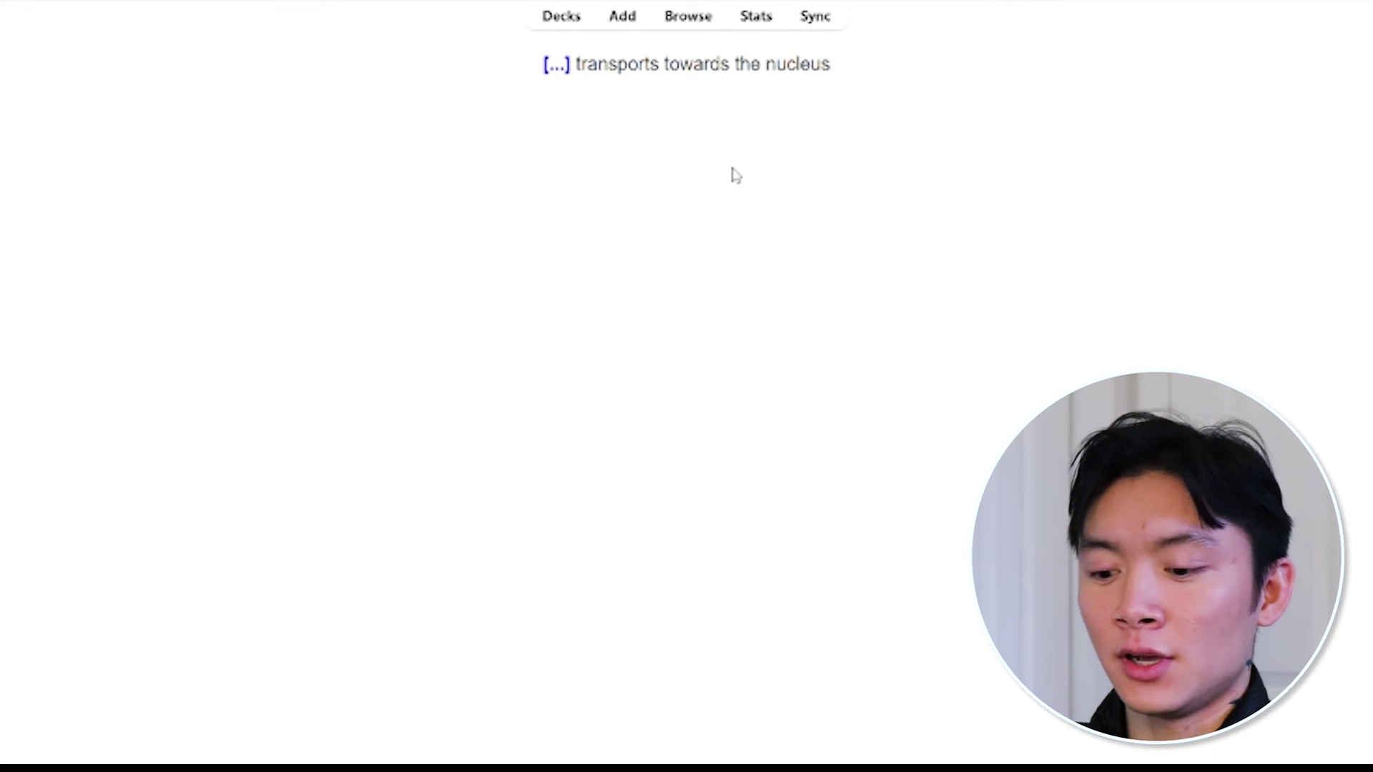
pyautogui.press('space')
pyautogui.press('space')
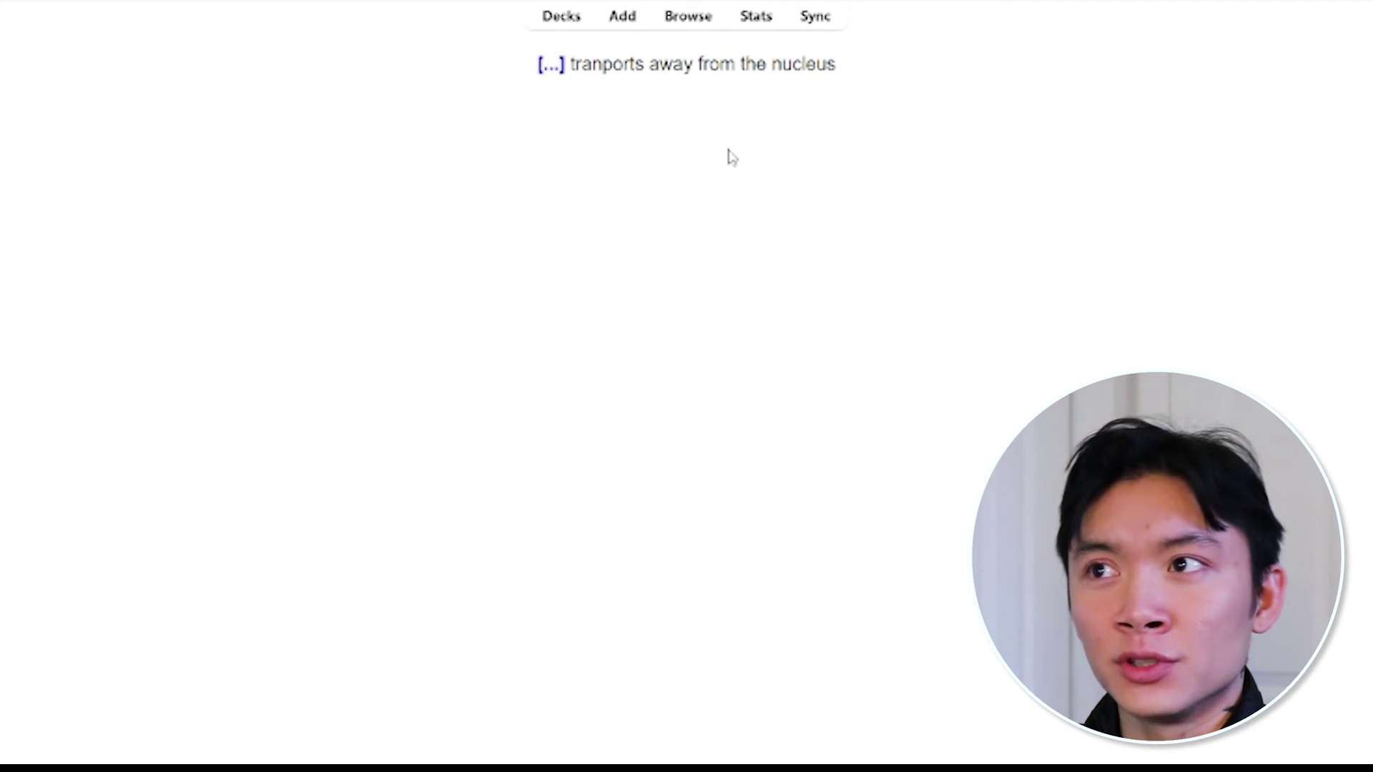
pyautogui.press('space')
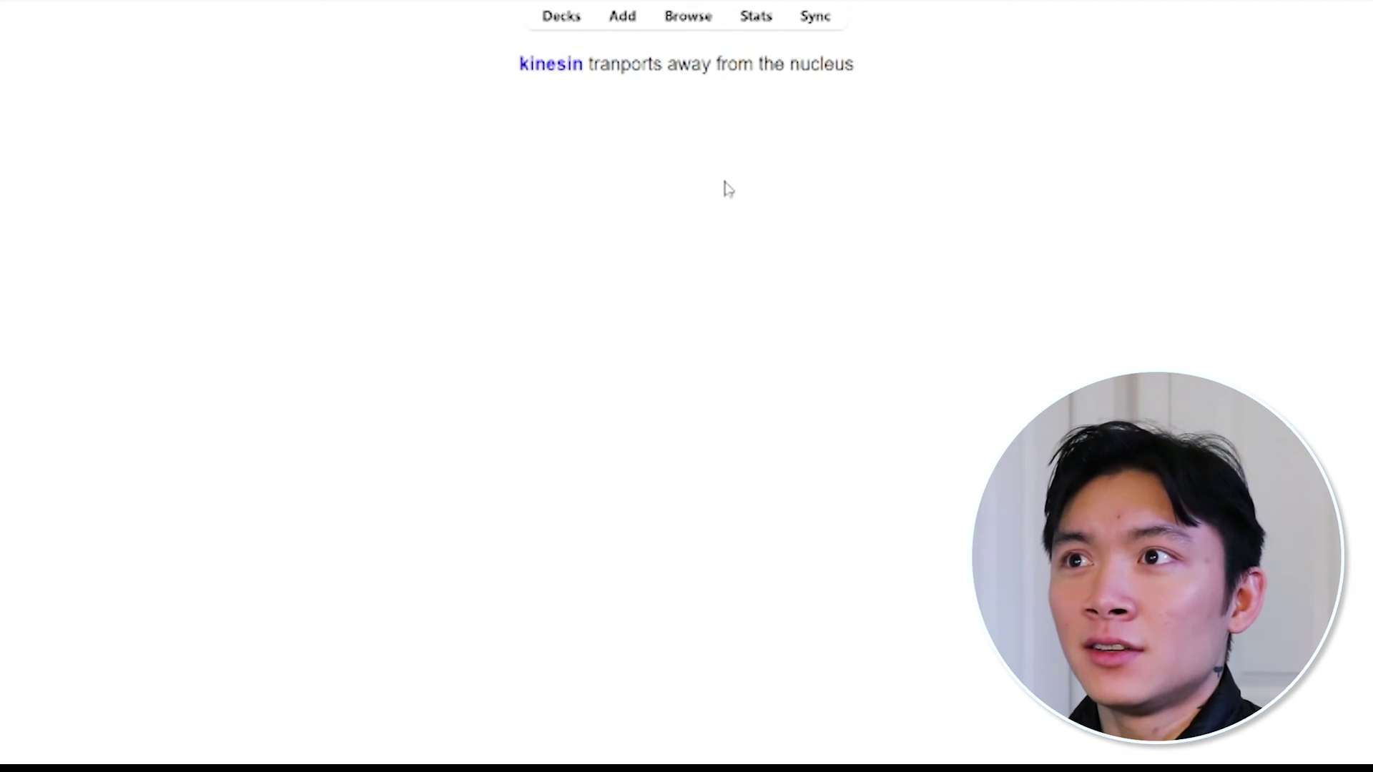
pyautogui.press('space')
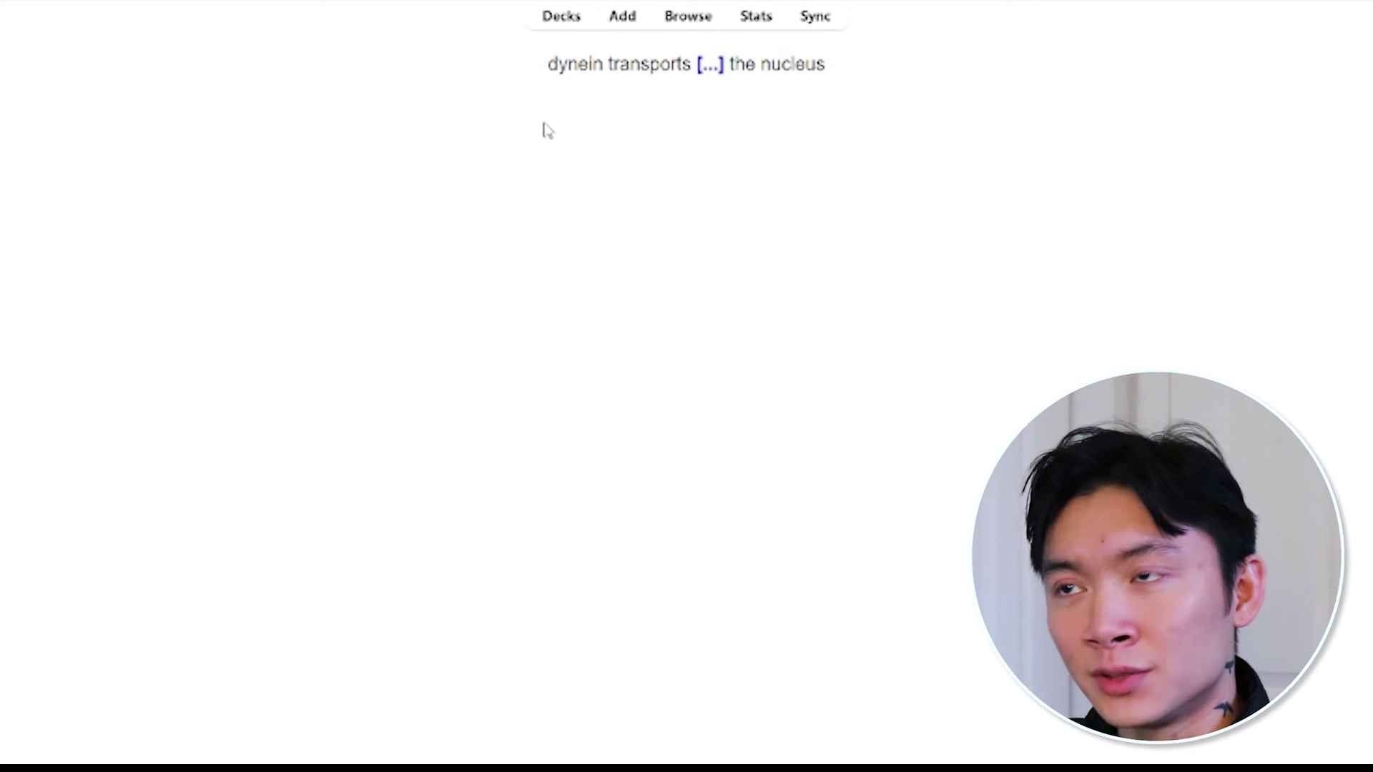